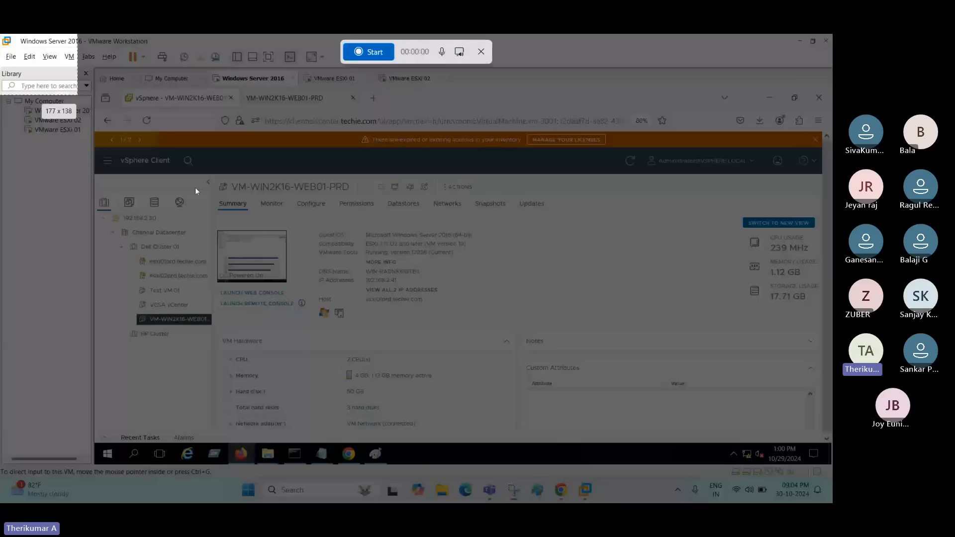
Show the Windows Server 2016 machine full screen and check the drives in the web console of VM-WIN2K16-WEB01-PRD
click(368, 51)
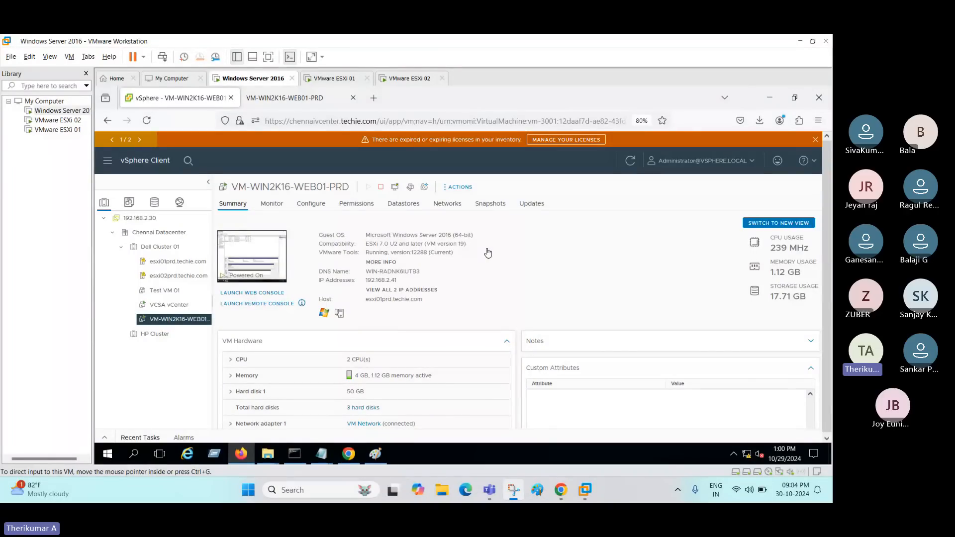
click(267, 56)
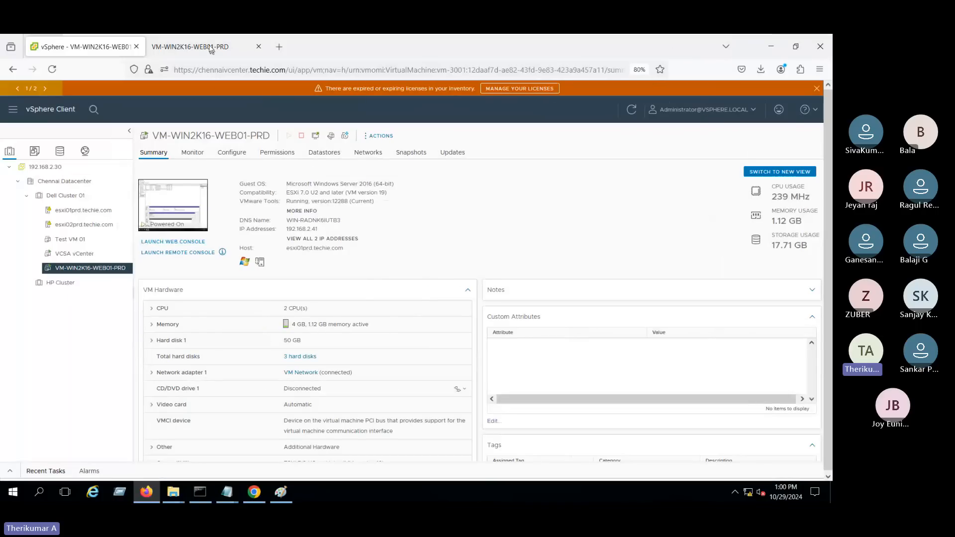
click(211, 48)
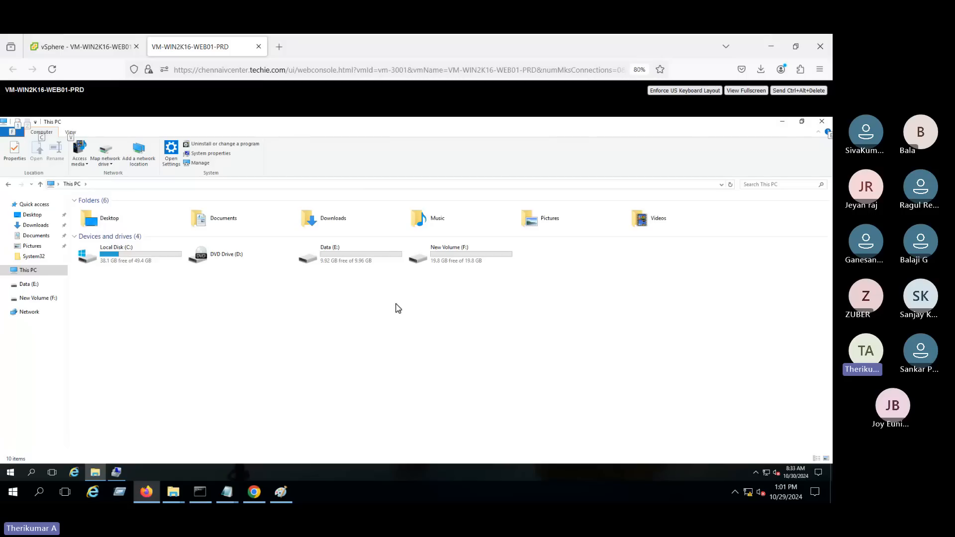
Review the hardware summary and datastores of VM-WIN2K16-WEB01-PRD, and check the storage capacity of Datastore01
click(66, 48)
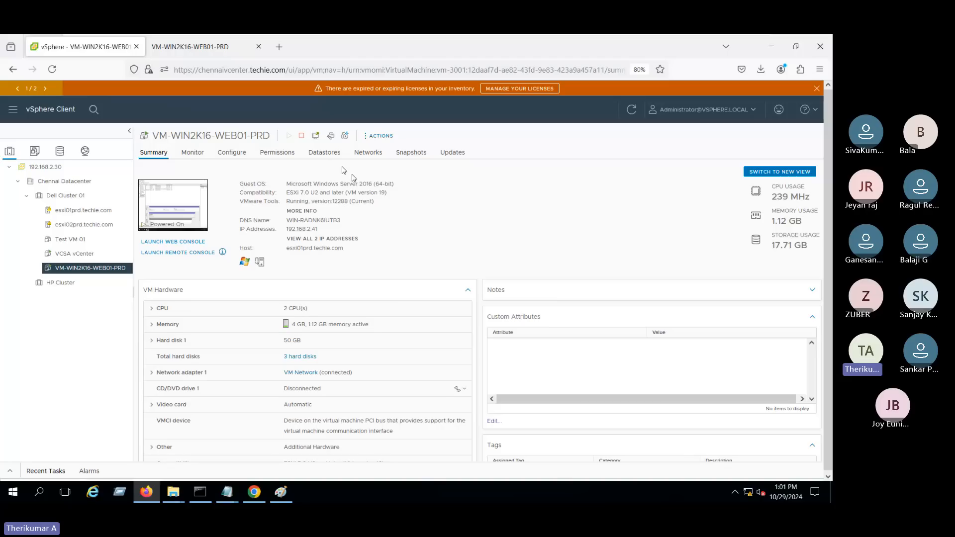
scroll(343, 398, down, 3)
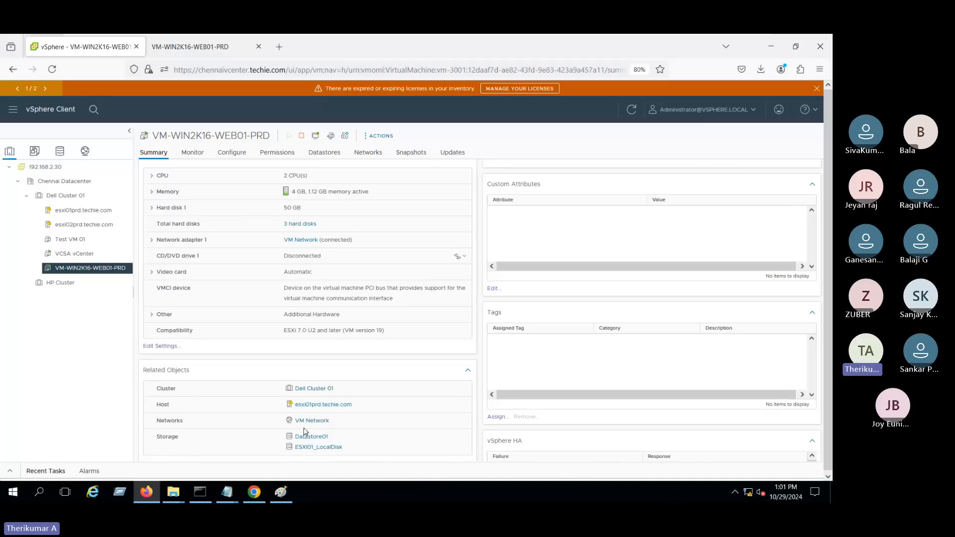
click(326, 151)
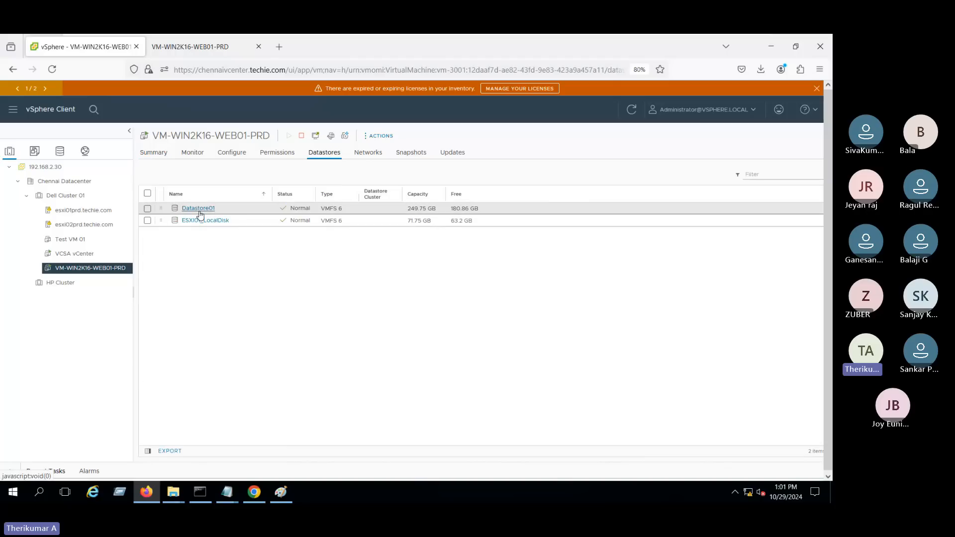
click(193, 207)
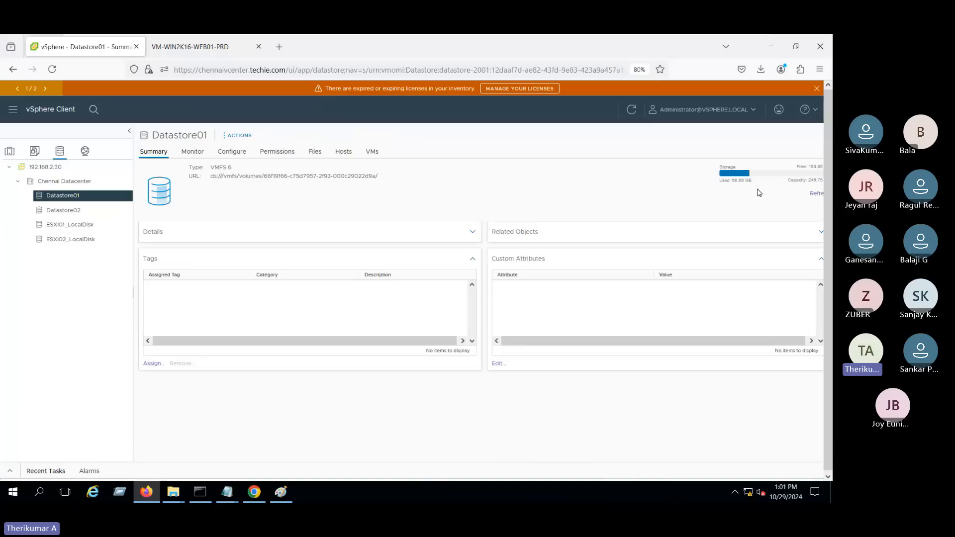
click(4, 154)
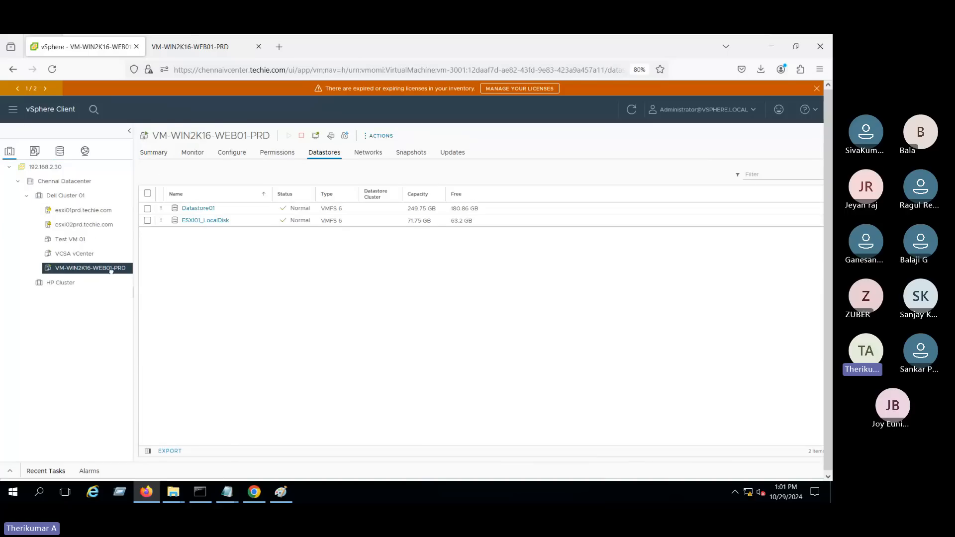
View the summary of VM-WIN2K16-WEB01-PRD and recheck the drives in its web console
right_click(110, 270)
click(373, 303)
click(155, 150)
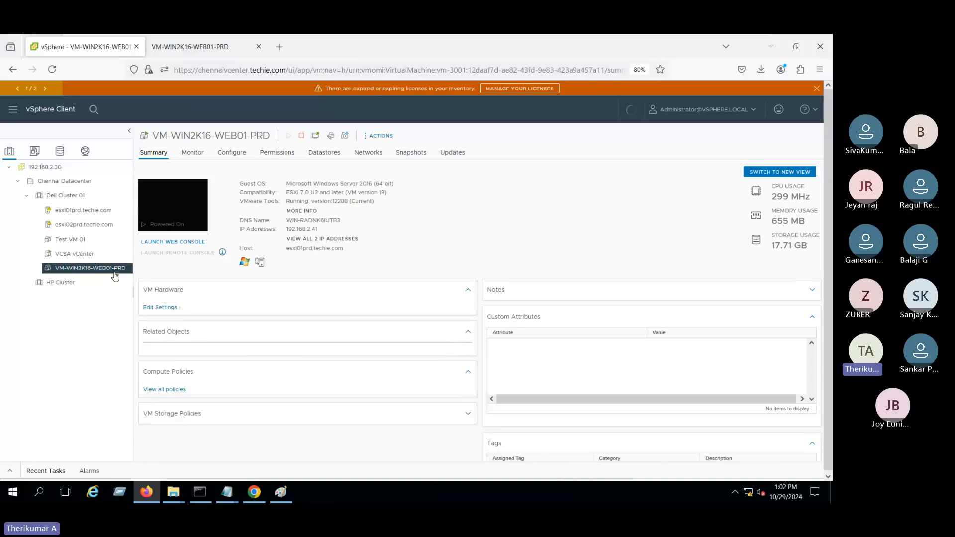
right_click(117, 275)
click(191, 47)
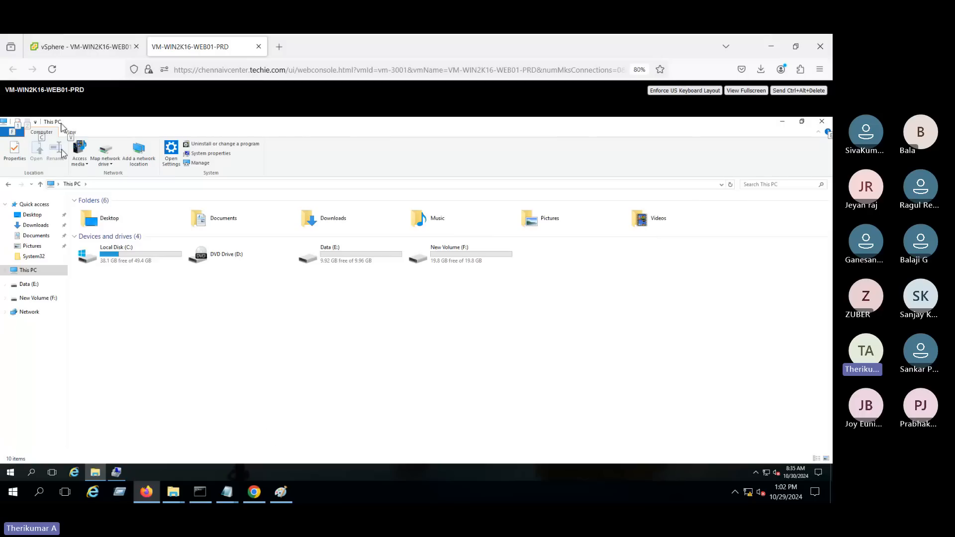
Edit the settings of VM-WIN2K16-WEB01-PRD in vSphere and add a new 10 GB hard disk
click(82, 46)
click(101, 269)
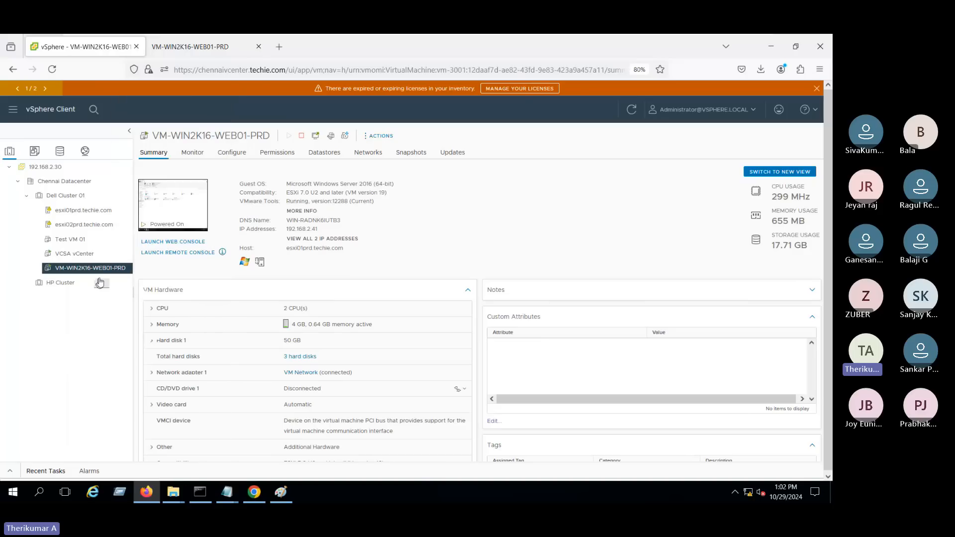
right_click(101, 269)
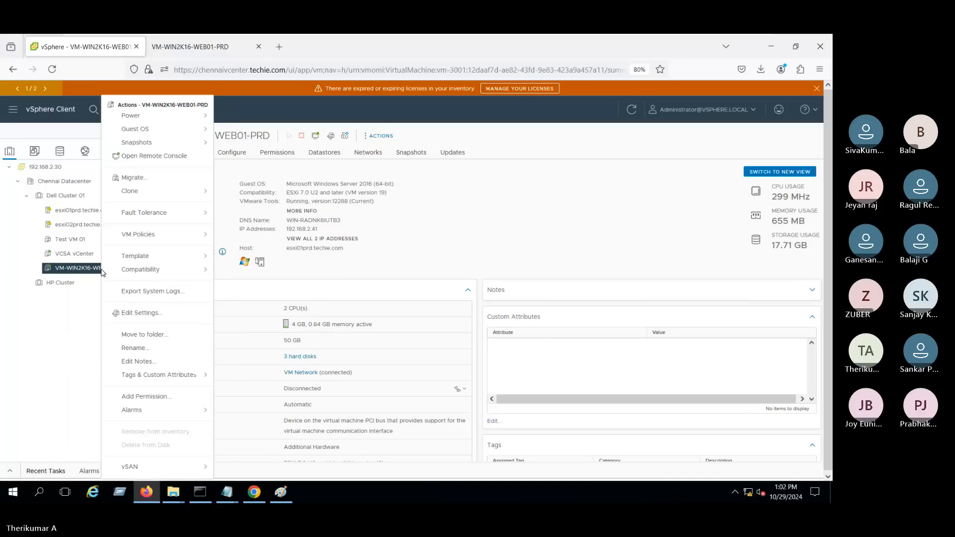
click(135, 312)
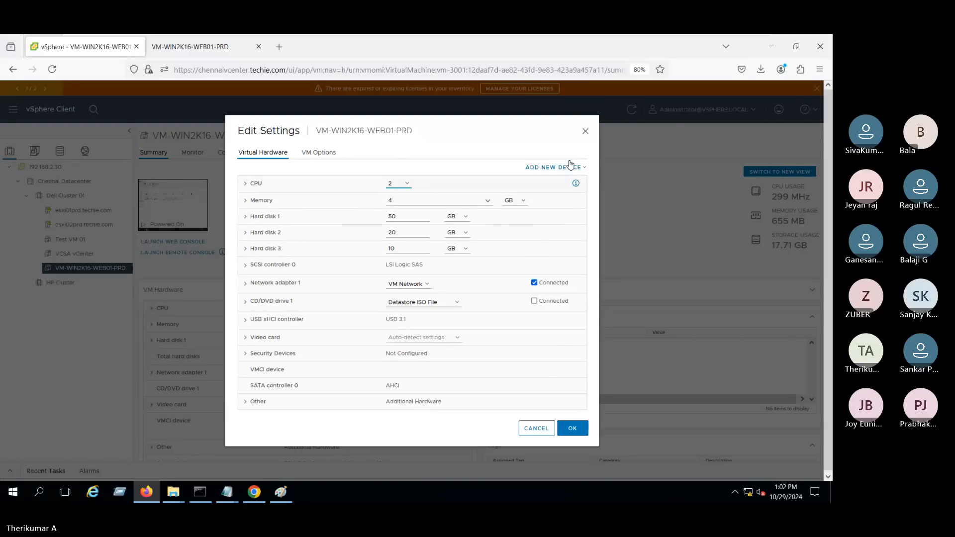
click(571, 167)
click(541, 196)
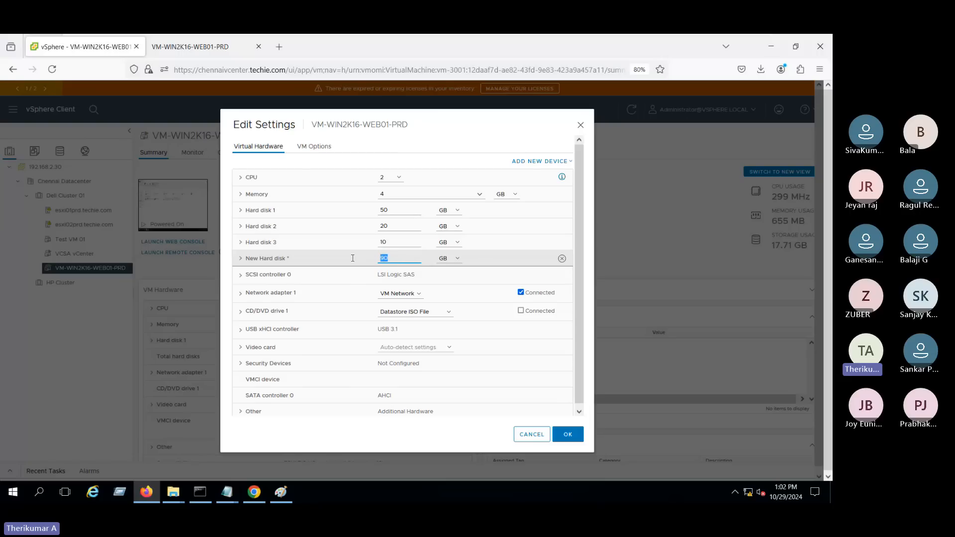
text(1)
Set the disk provisioning of the new 10 GB hard disk to Thin Provision
click(241, 261)
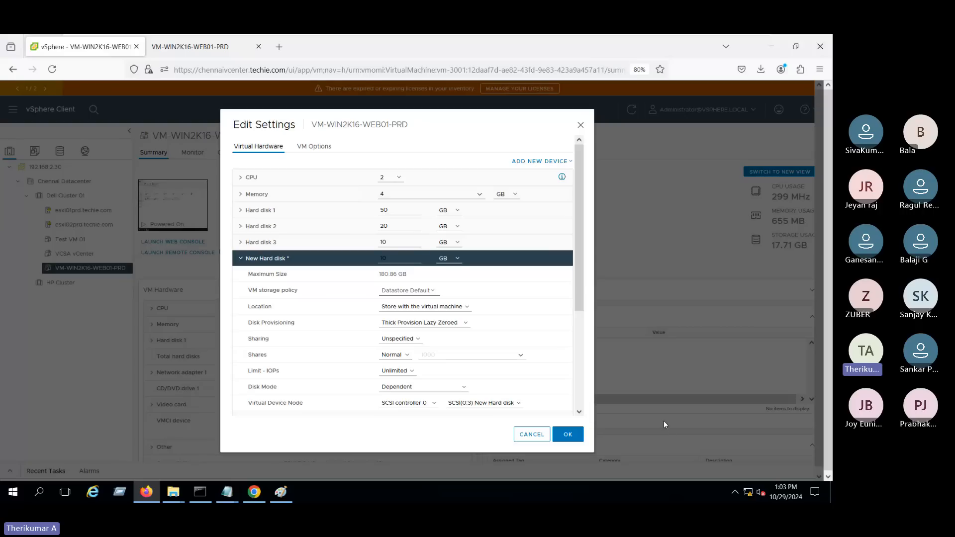
click(410, 324)
click(411, 361)
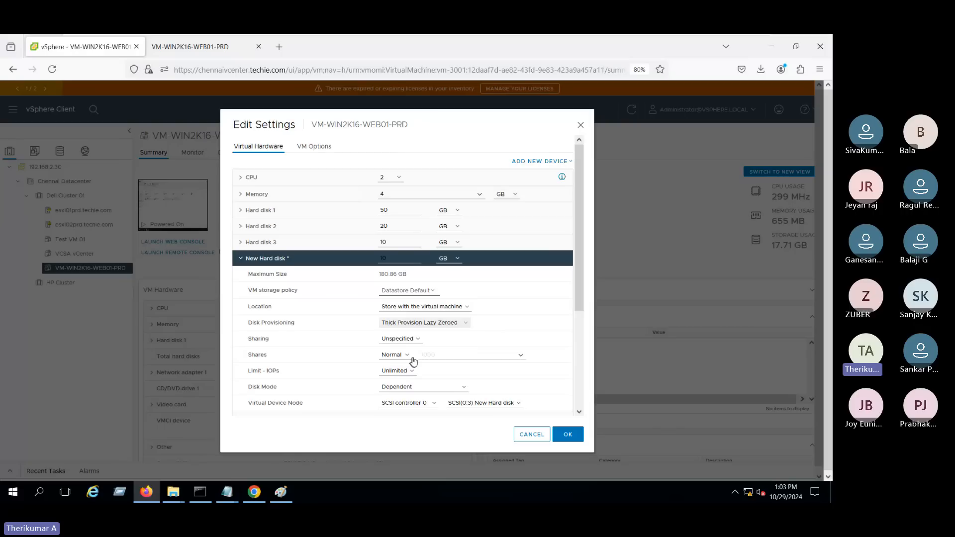
click(243, 261)
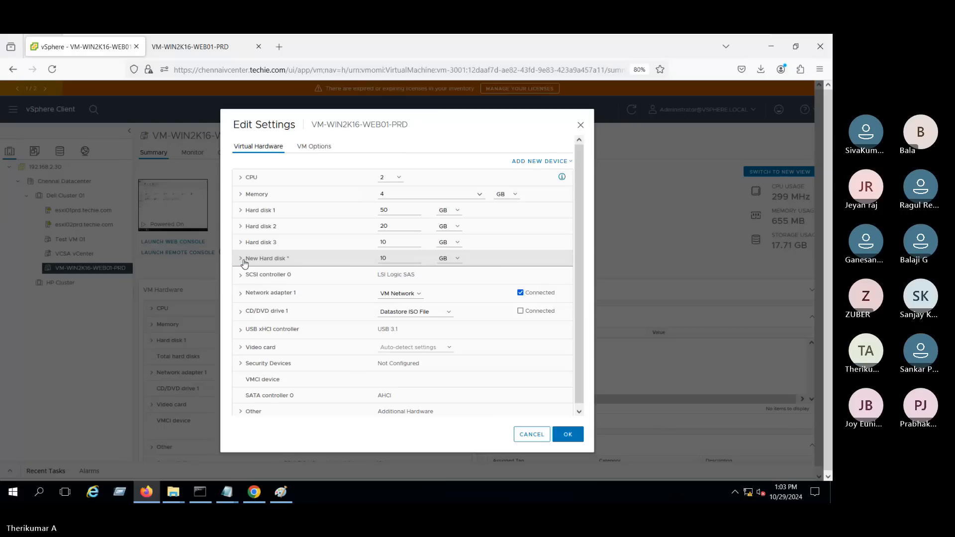
Add a second new hard disk of 11 GB and set its disk provisioning to Thin Provision
click(557, 162)
click(539, 188)
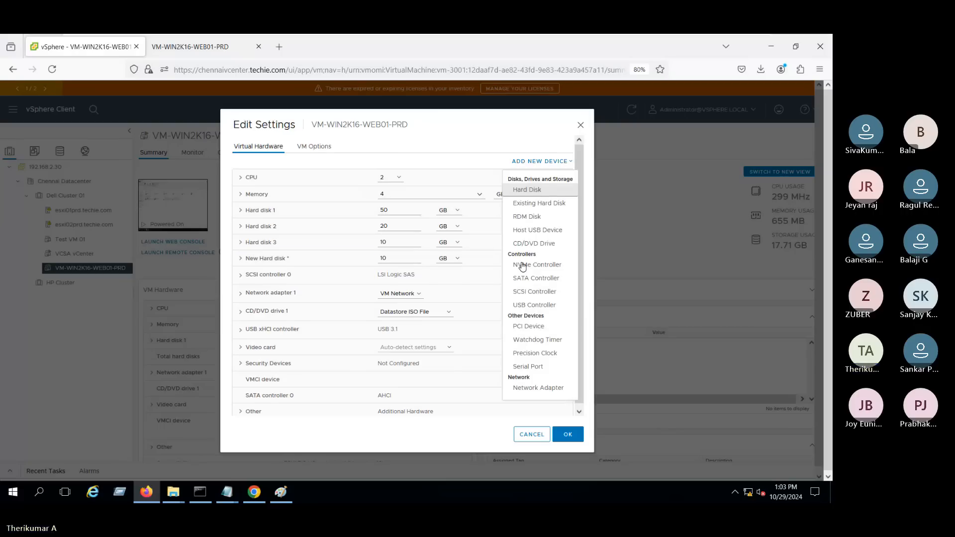
double_click(373, 274)
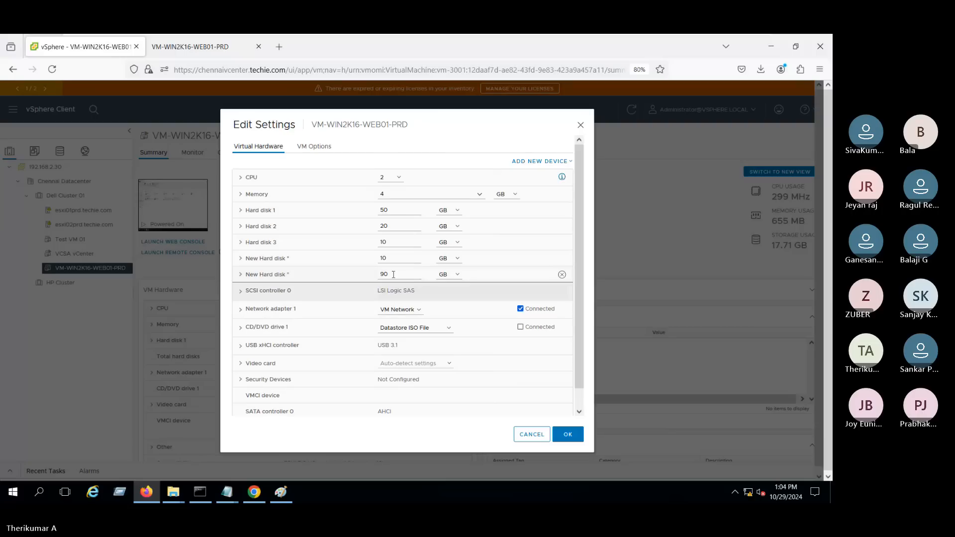
text(11)
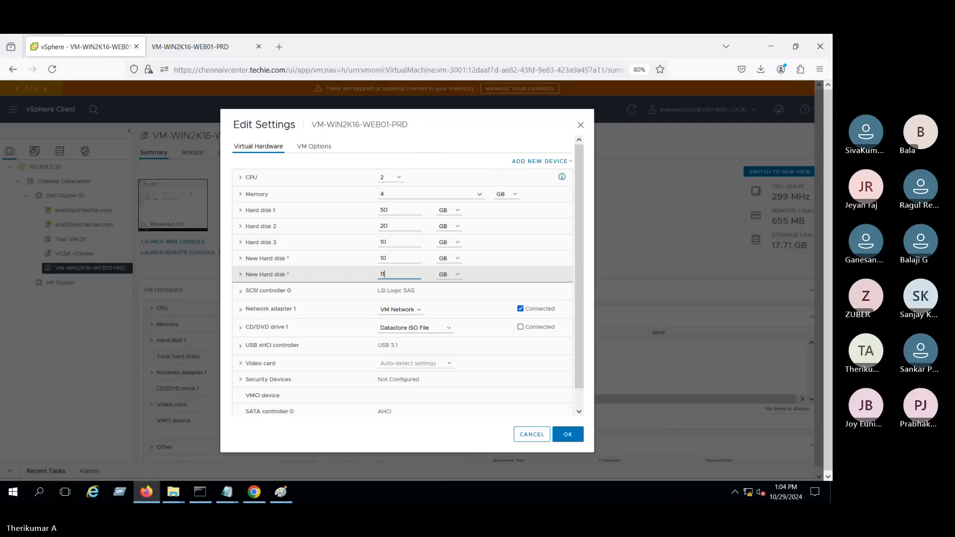
click(415, 323)
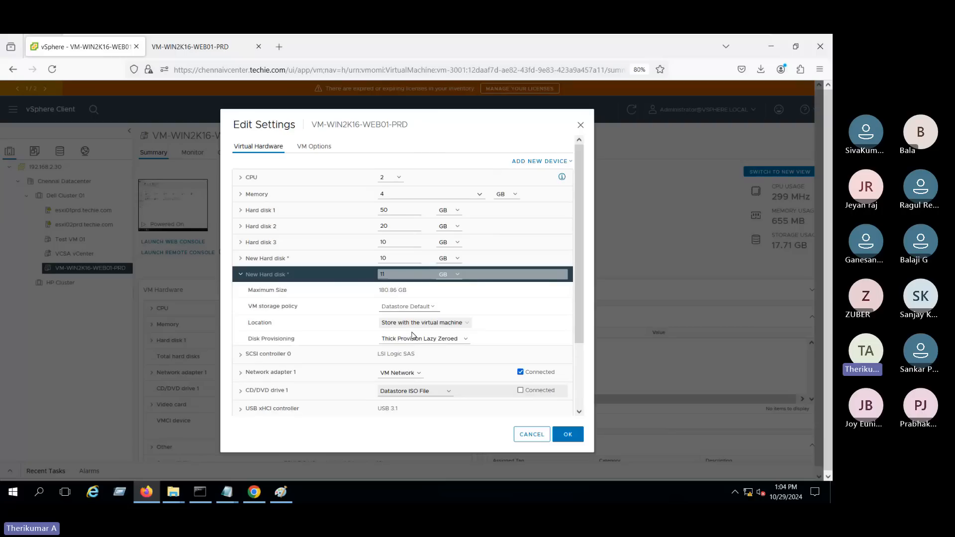
click(418, 338)
click(398, 371)
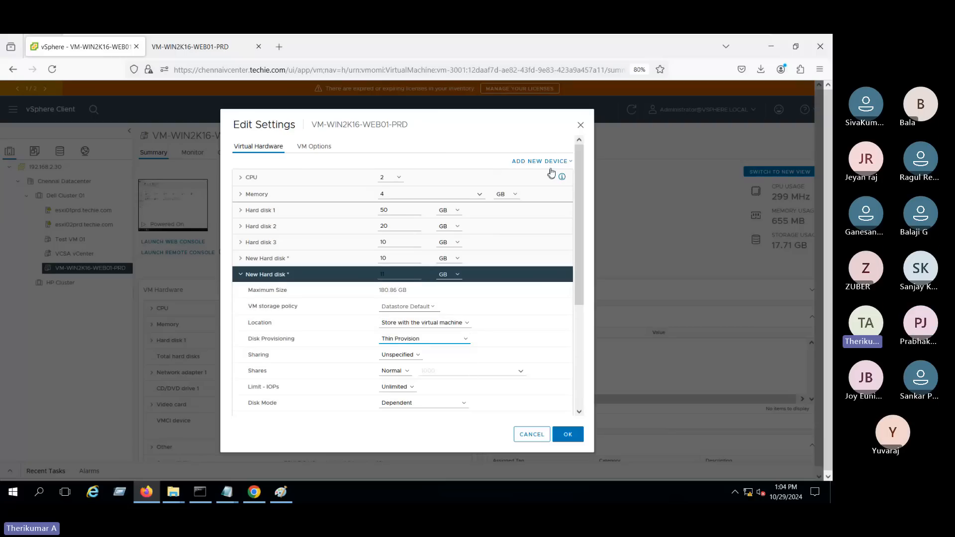
Add a third new hard disk of 13 GB and set its disk provisioning to Thin Provision
click(558, 162)
click(535, 195)
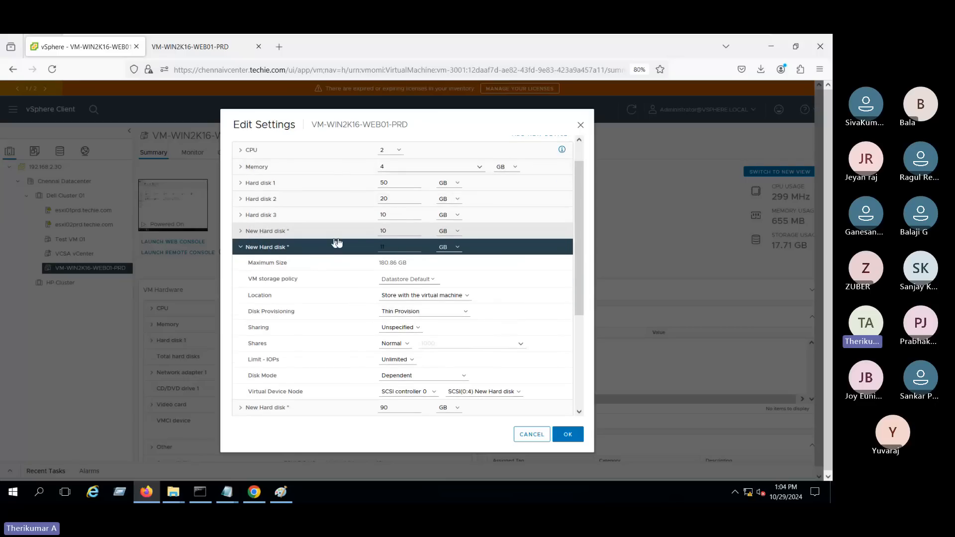
click(352, 244)
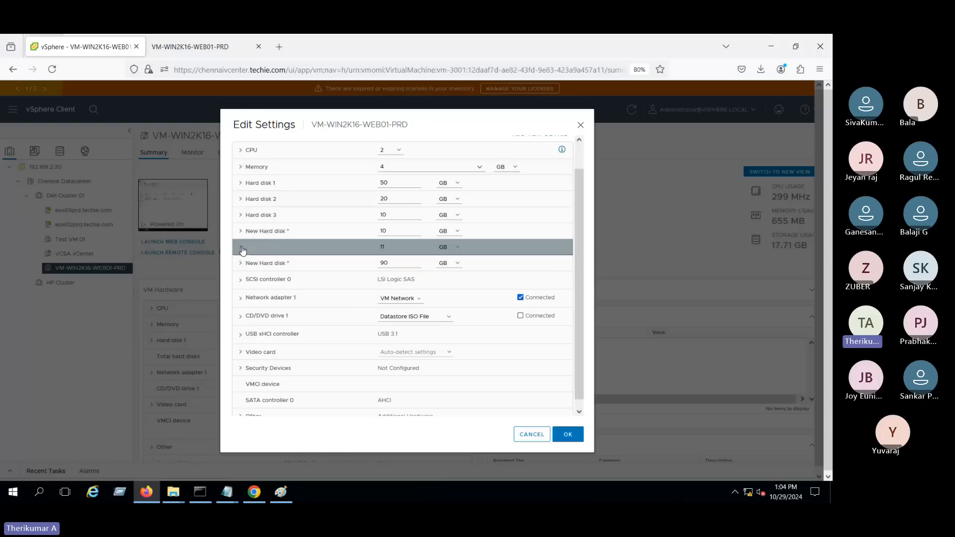
drag(392, 262, 364, 261)
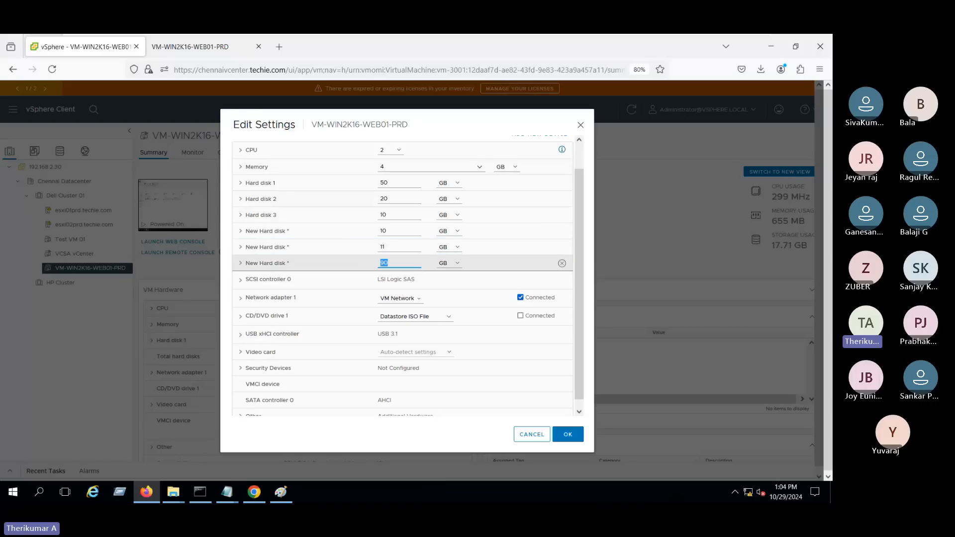
text(13)
click(241, 264)
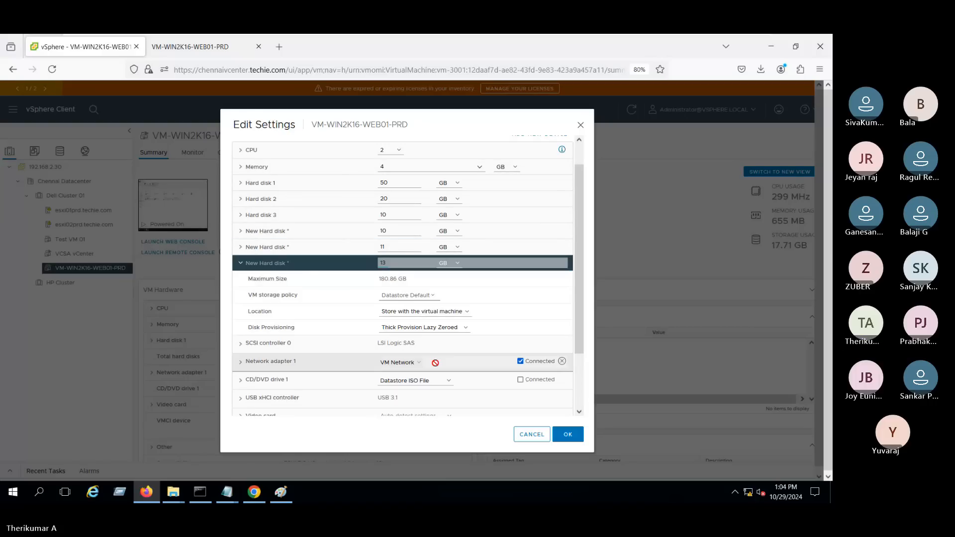
click(417, 330)
click(415, 361)
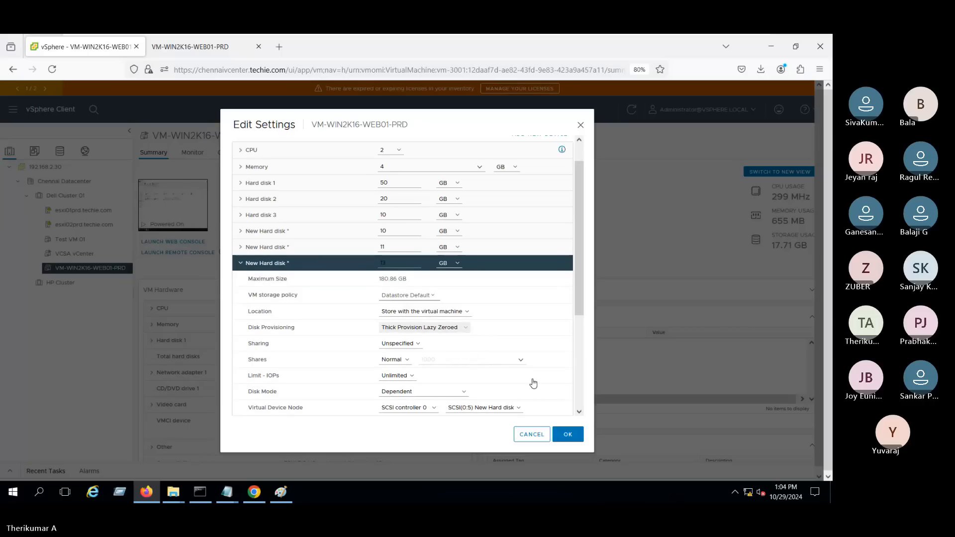
click(248, 267)
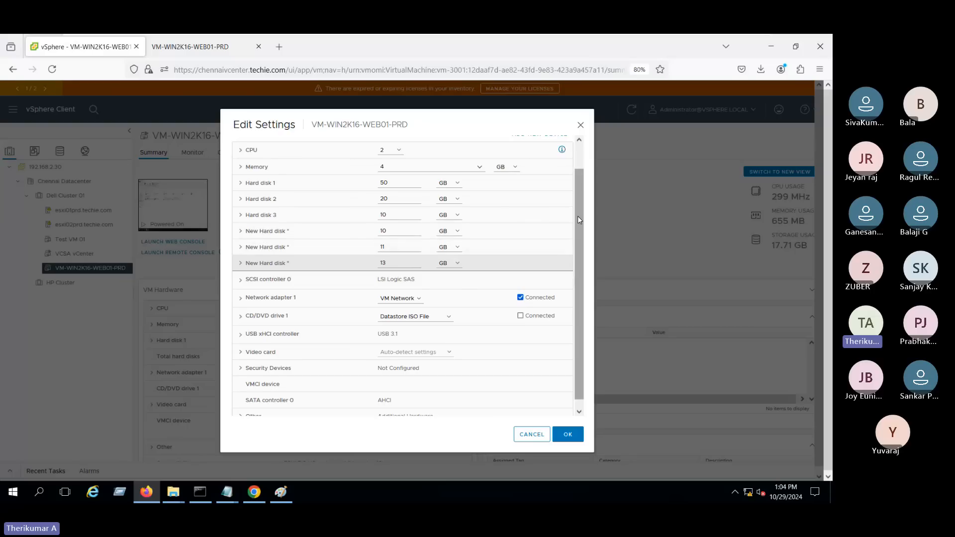
Add a fourth new hard disk of 15 GB and set its disk provisioning to Thin Provision
scroll(578, 215, up, 2)
click(556, 162)
click(536, 190)
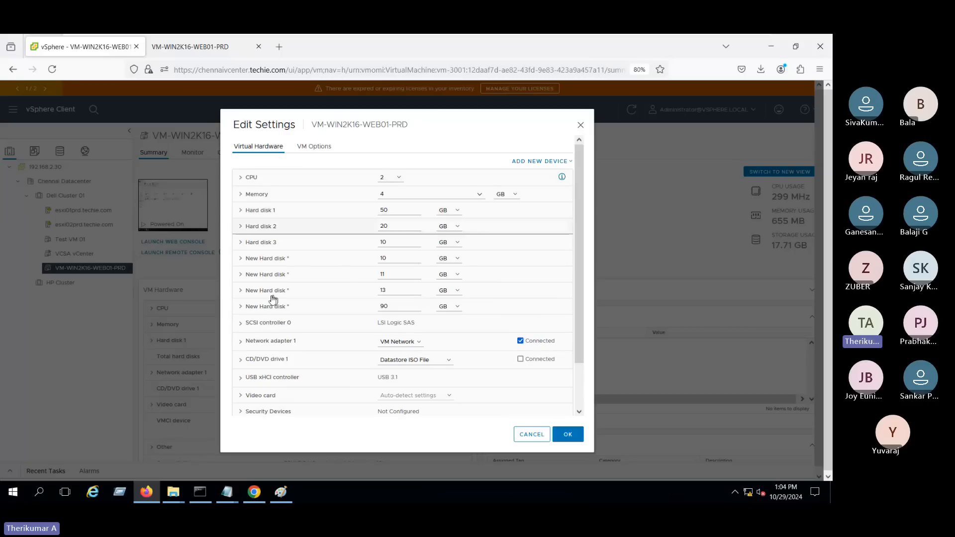
drag(388, 307, 347, 310)
text(15)
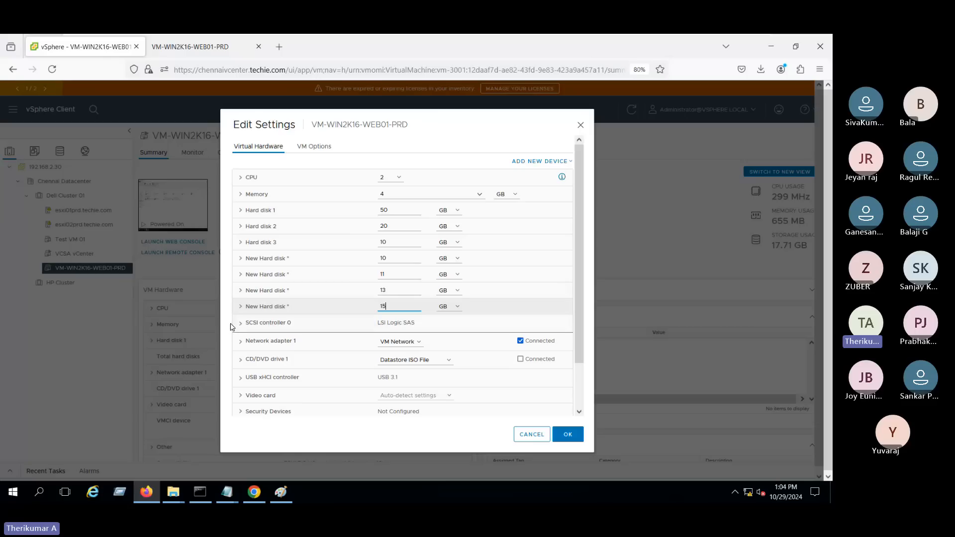
click(240, 306)
scroll(401, 356, down, 2)
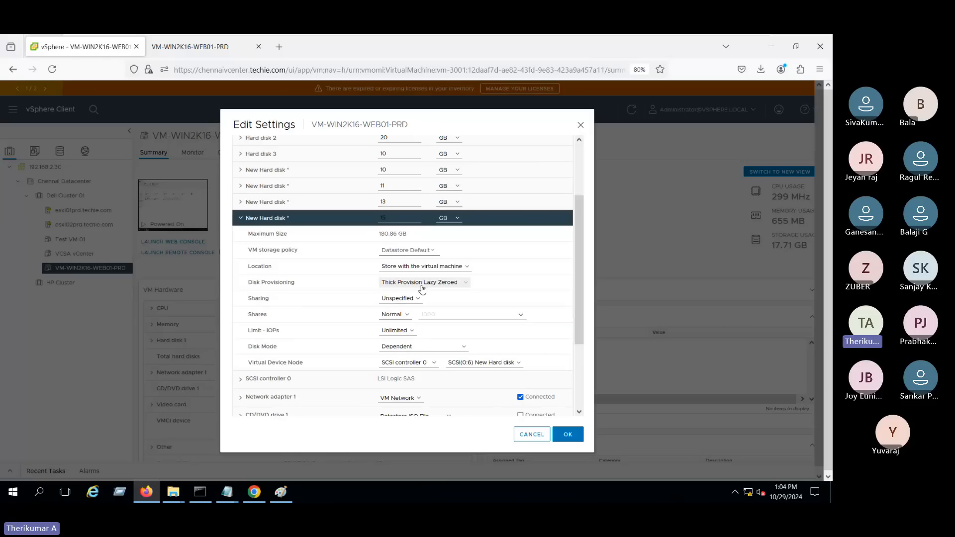
click(422, 283)
click(400, 315)
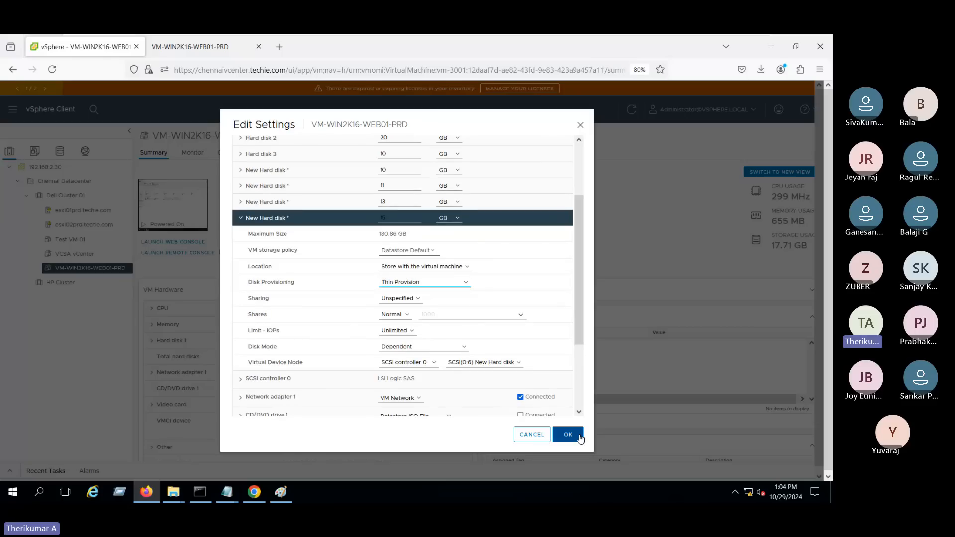
Save the virtual machine's settings and check its total hard disks in the hardware summary
click(579, 438)
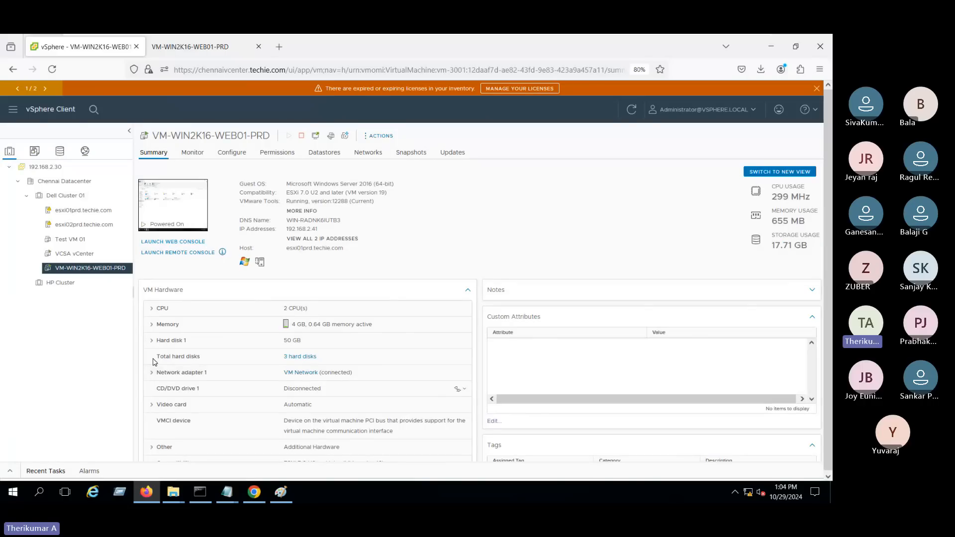
scroll(381, 387, down, 2)
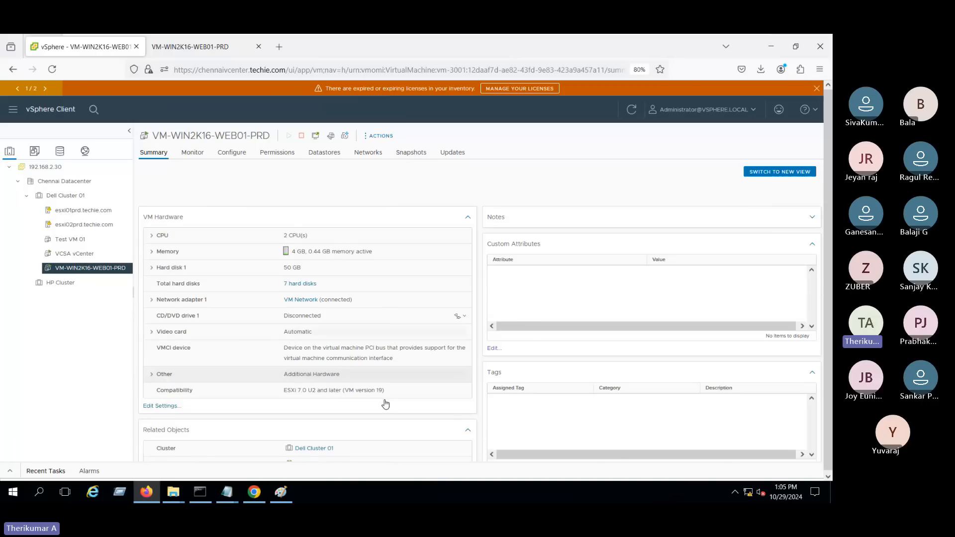
scroll(386, 403, up, 2)
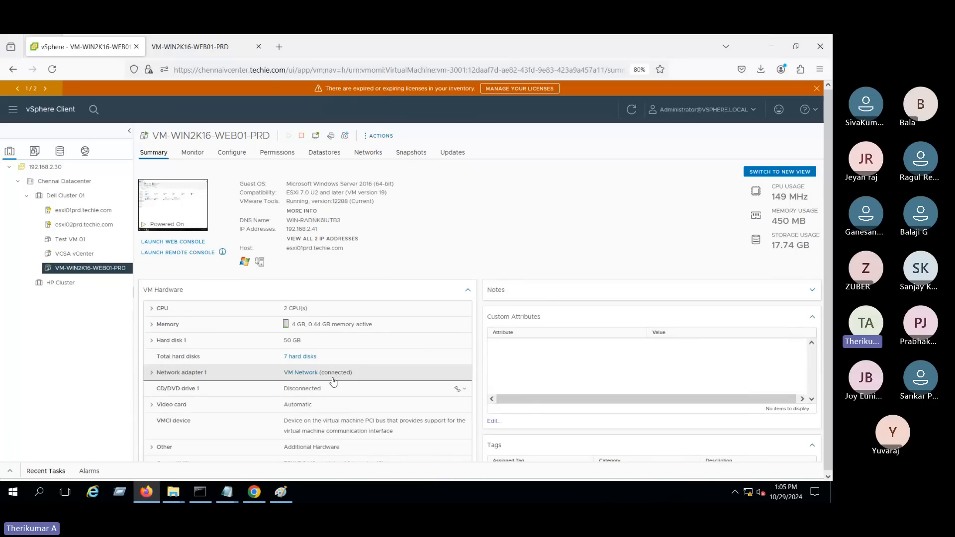
Review the list of individual hard disks in the settings of VM-WIN2K16-WEB01-PRD and leave without making changes
right_click(121, 269)
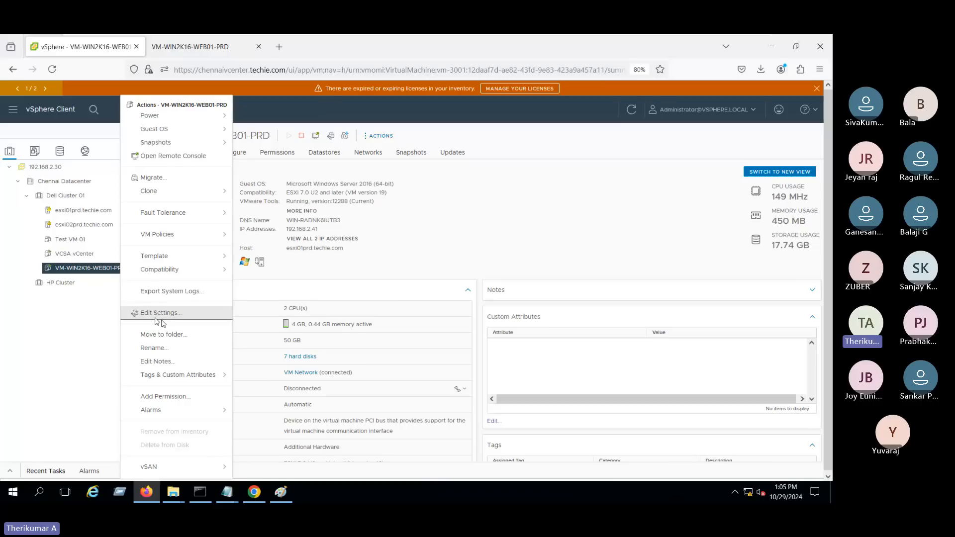
click(159, 313)
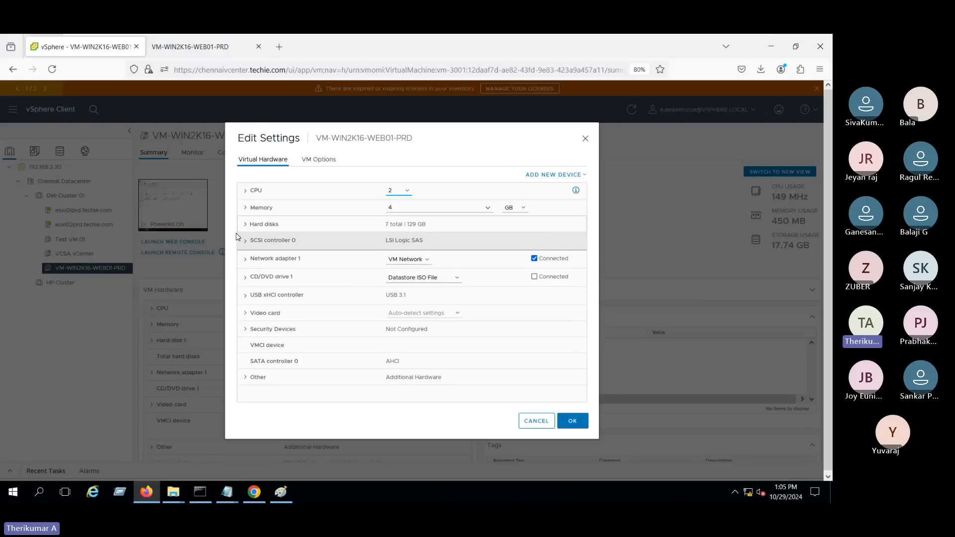
click(245, 225)
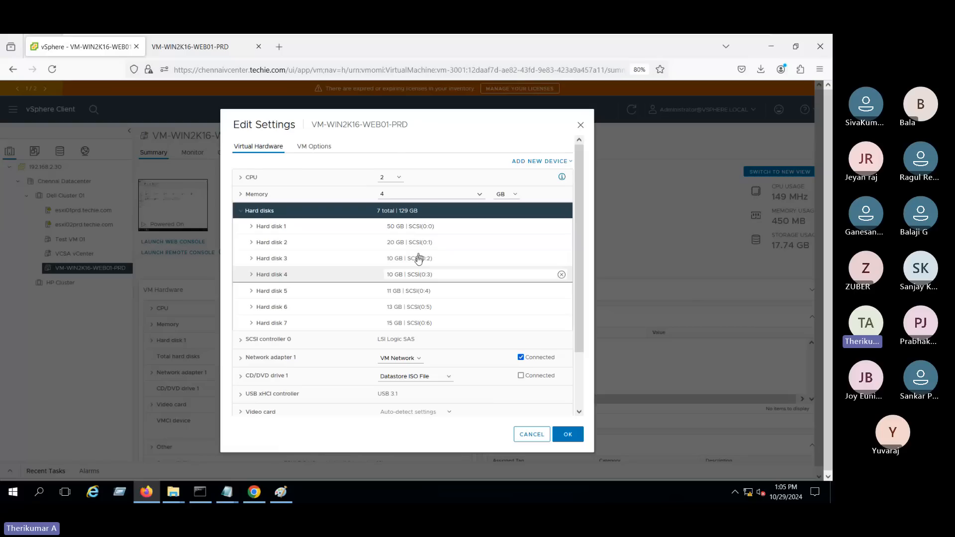
click(529, 435)
Switch to the VM-WIN2K16-WEB01-PRD web console and bring Disk 3 and Disk 4 online in Disk Management
click(192, 45)
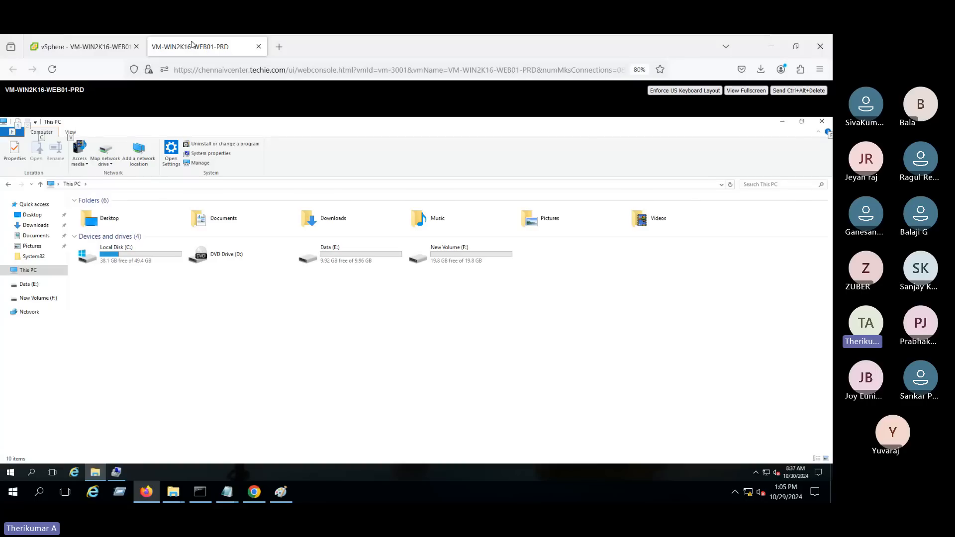
click(117, 471)
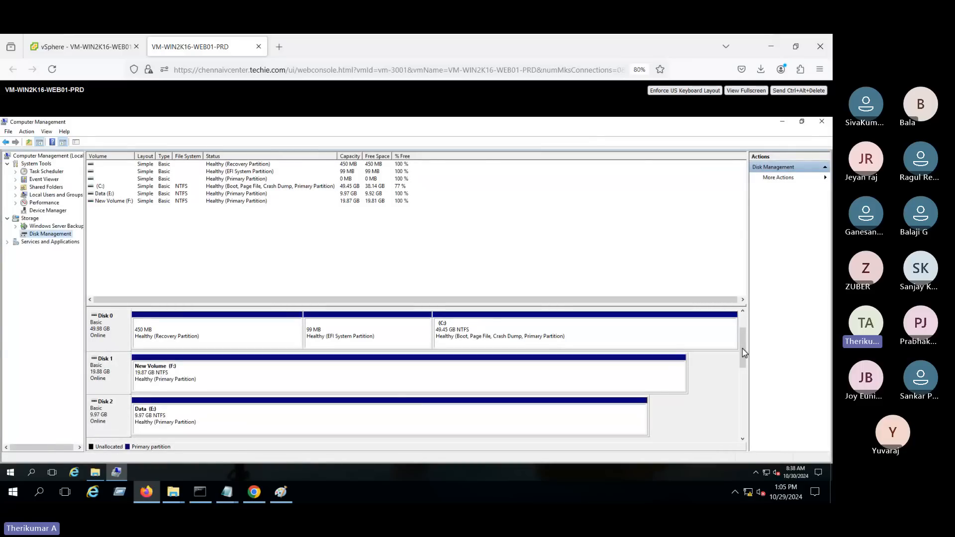
click(740, 410)
drag(742, 412, 758, 369)
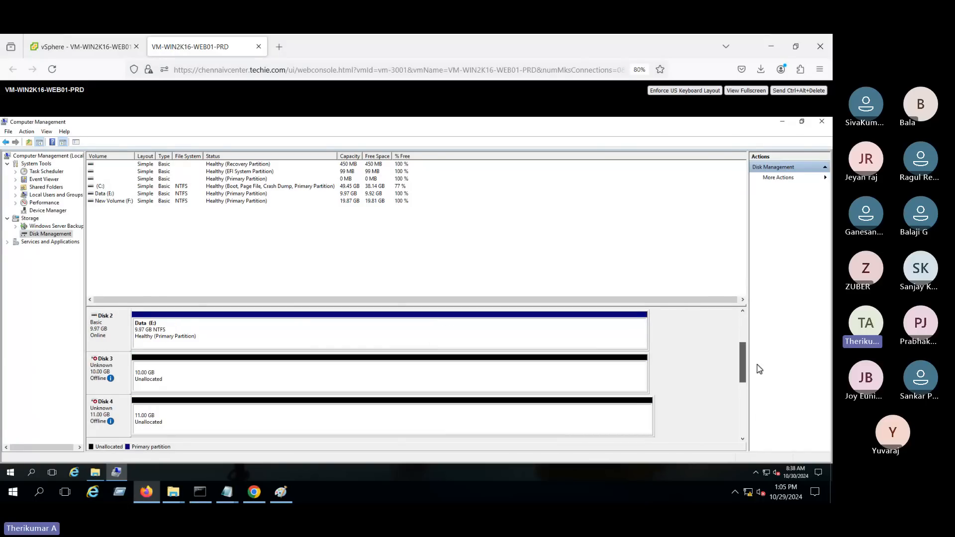
right_click(92, 366)
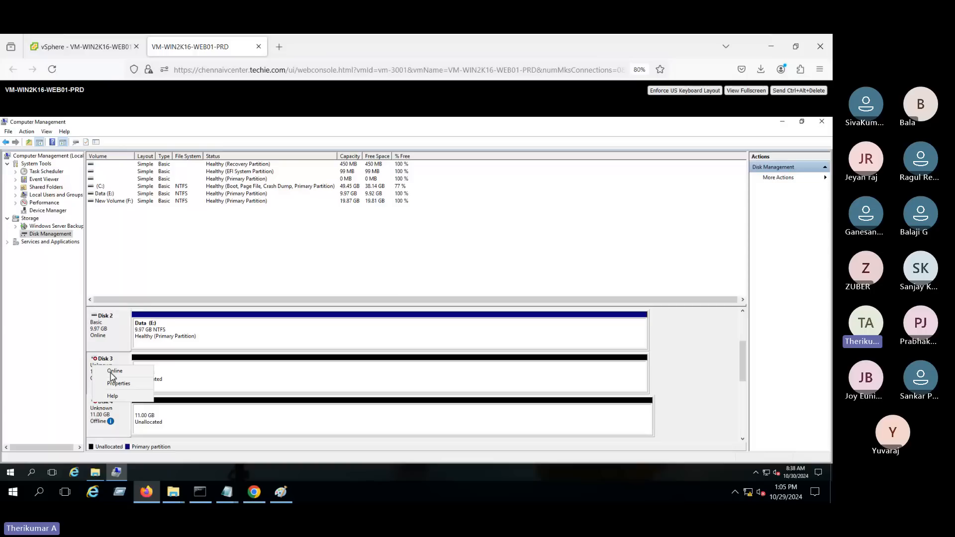
right_click(107, 417)
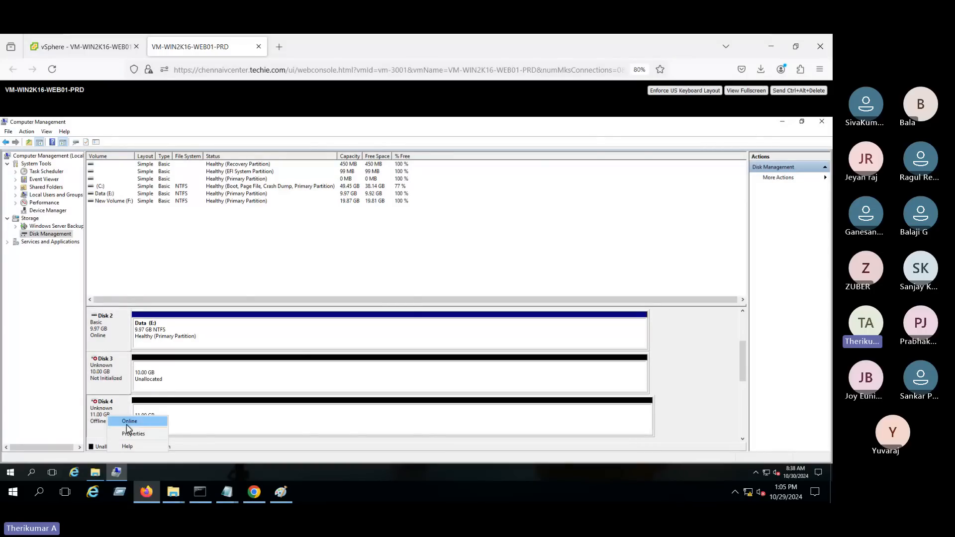
click(127, 423)
Enlarge the graphical disk view in Disk Management so that more disks fit at once
drag(745, 363, 746, 393)
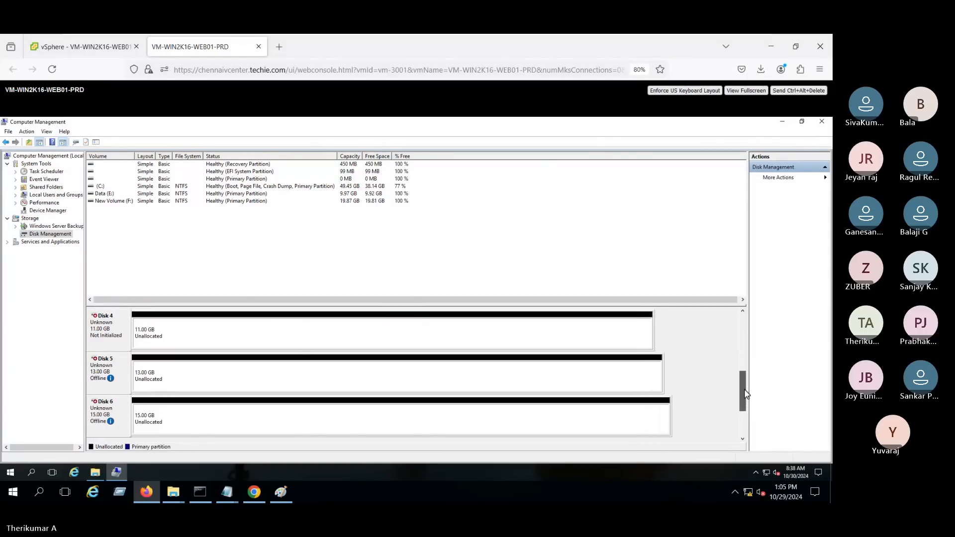
scroll(289, 417, down, 3)
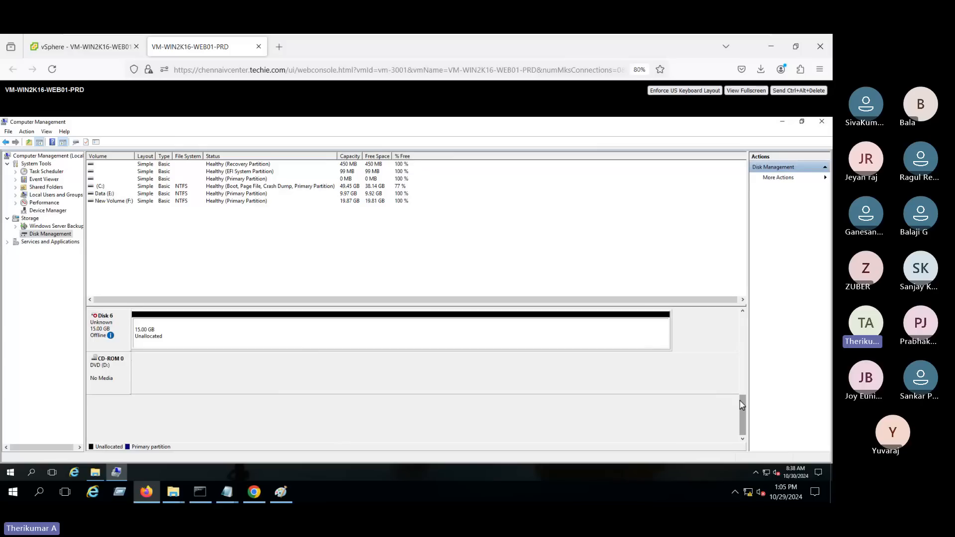
drag(741, 401, 740, 374)
drag(423, 305, 427, 230)
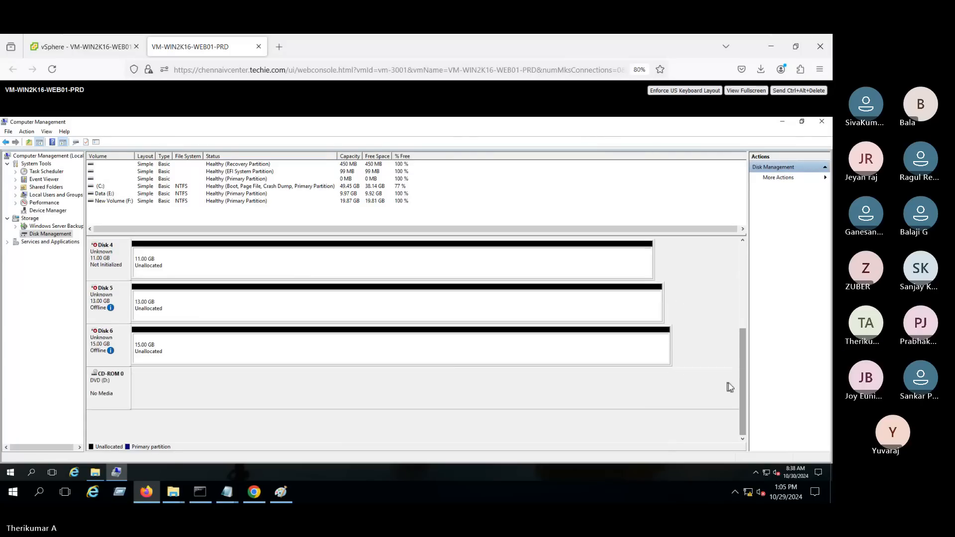
drag(742, 383, 744, 304)
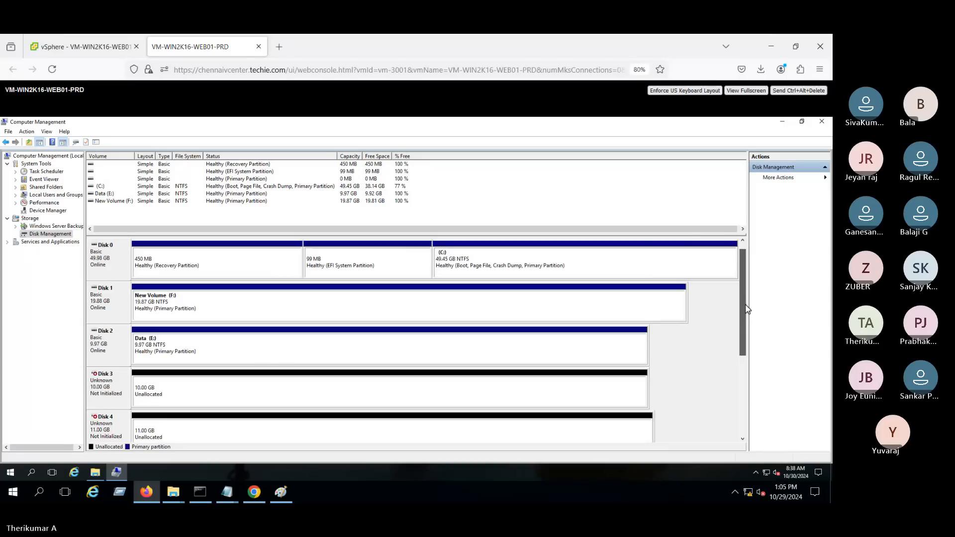
right_click(114, 387)
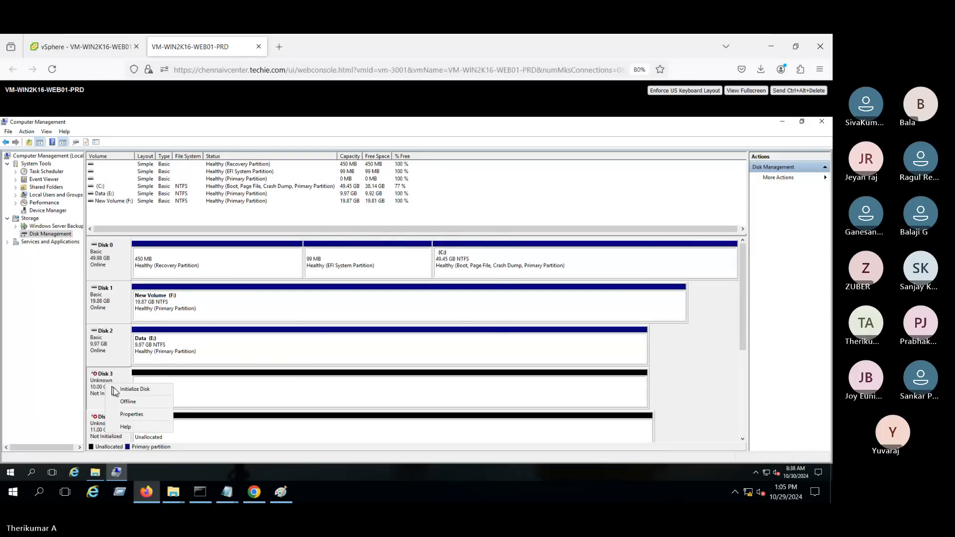
click(126, 390)
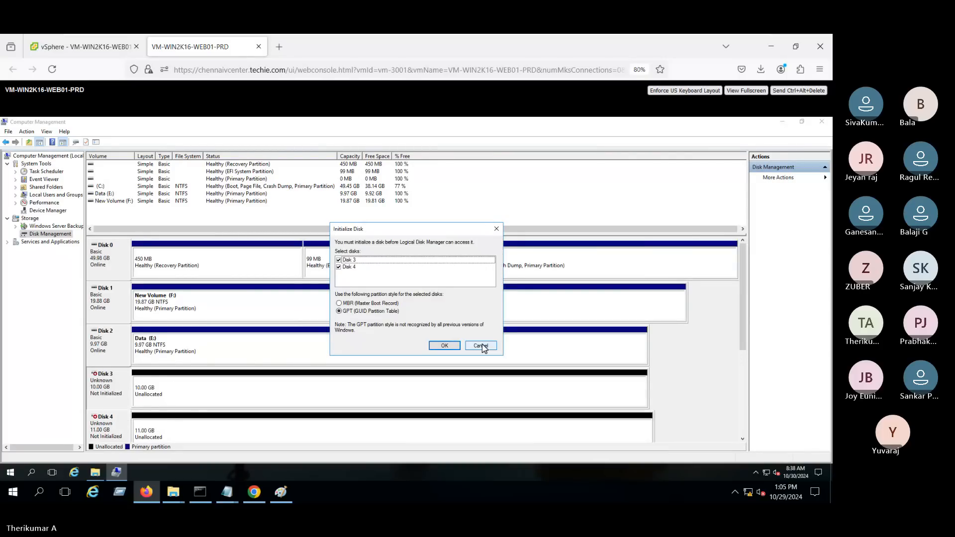
click(481, 345)
right_click(113, 384)
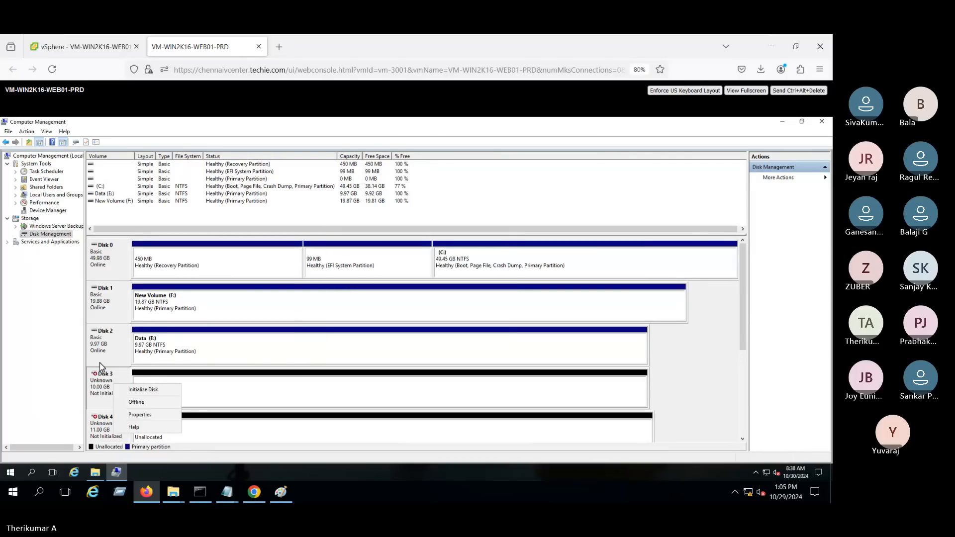
click(744, 316)
Bring Disk 5 and Disk 6 online in Disk Management
drag(744, 318, 746, 387)
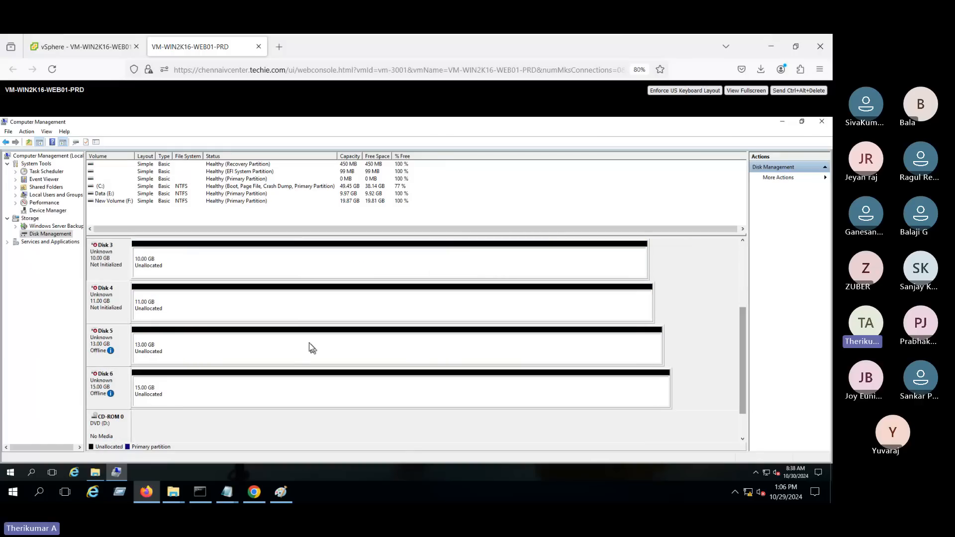
right_click(95, 299)
click(96, 359)
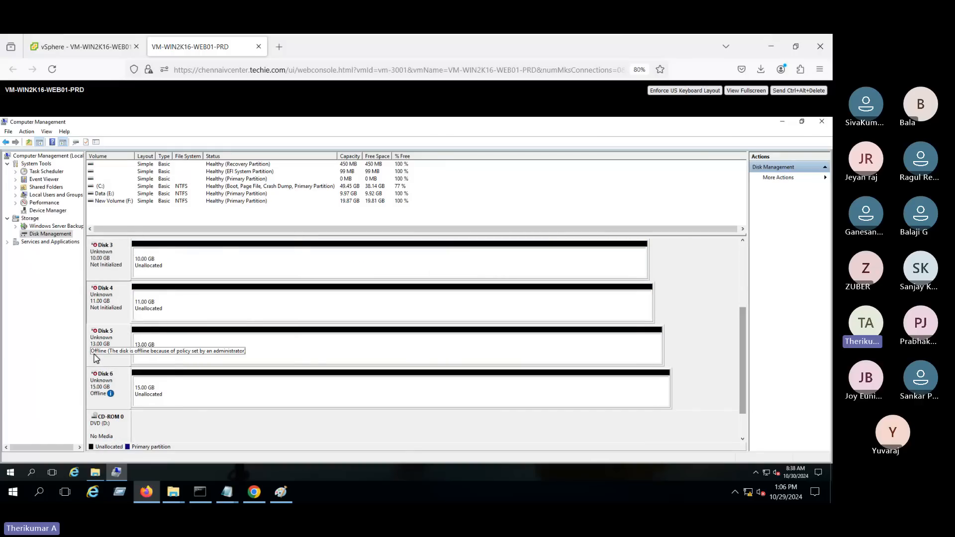
right_click(125, 344)
click(131, 348)
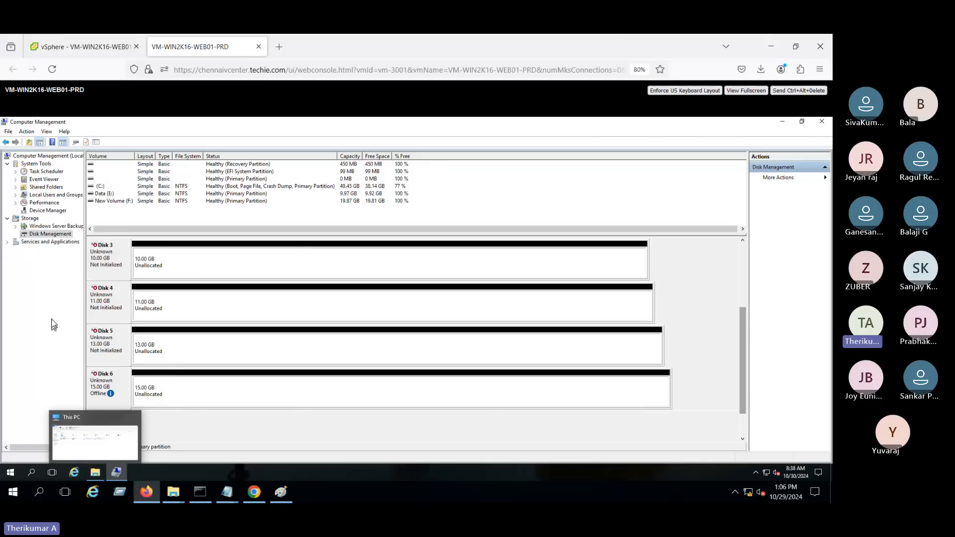
right_click(110, 260)
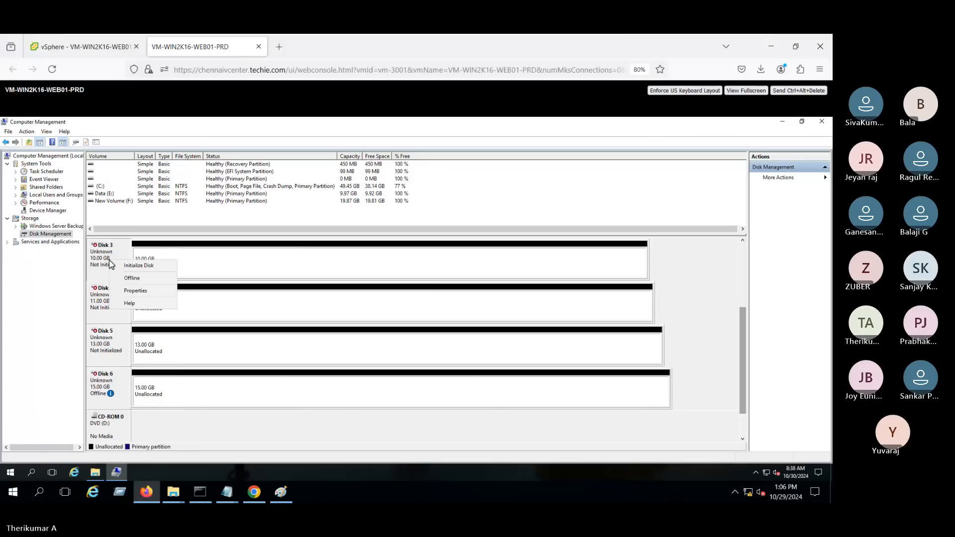
right_click(105, 346)
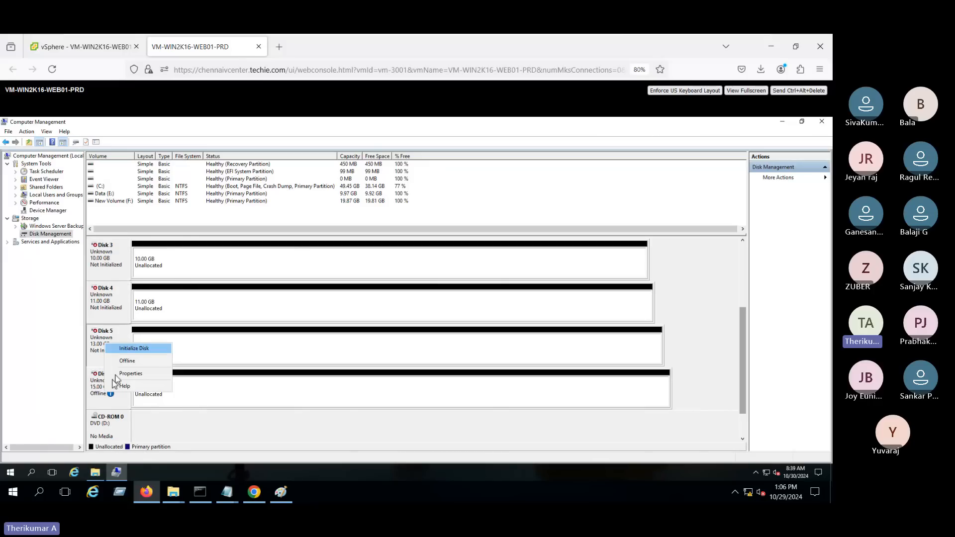
right_click(90, 393)
click(116, 394)
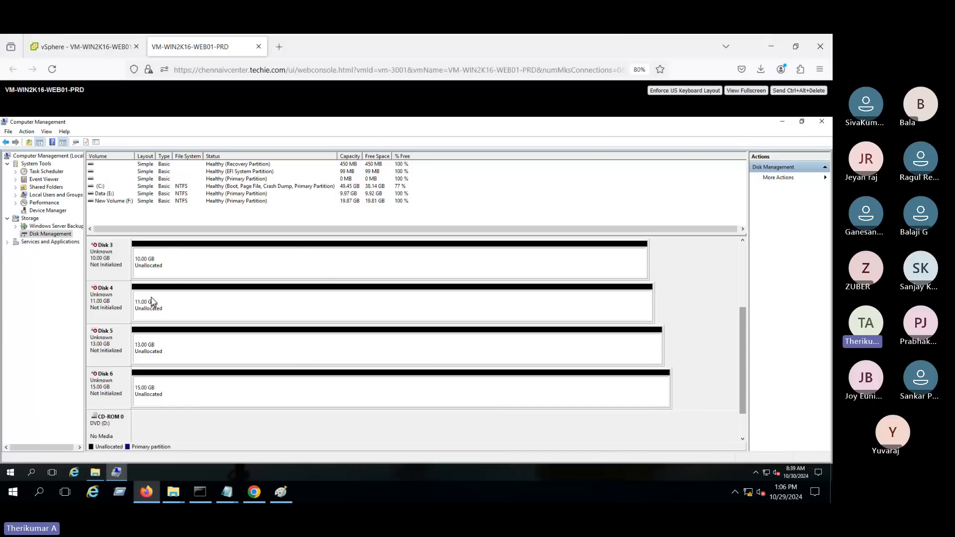
Initialize Disks 3, 4, 5 and 6 together with the GPT (GUID Partition Table) partition style
right_click(107, 261)
click(131, 269)
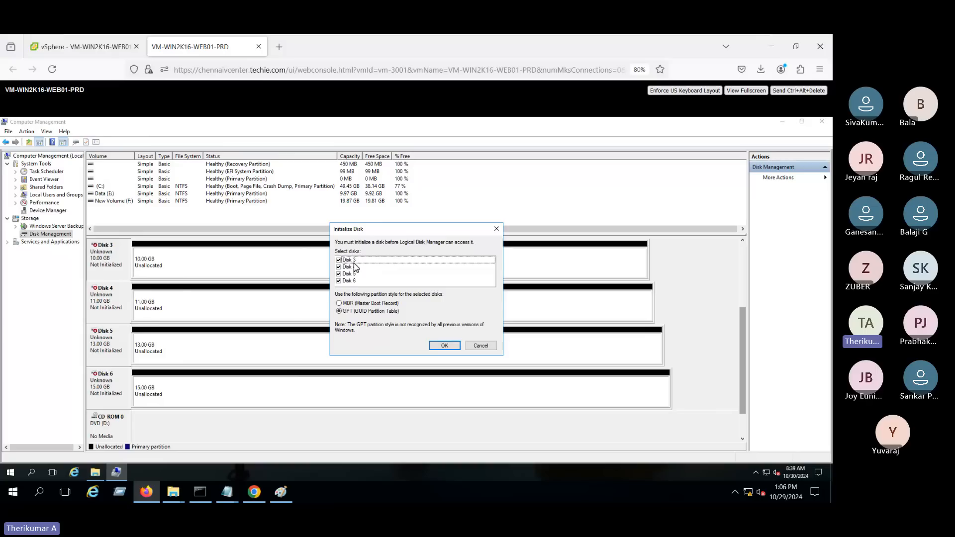
click(436, 347)
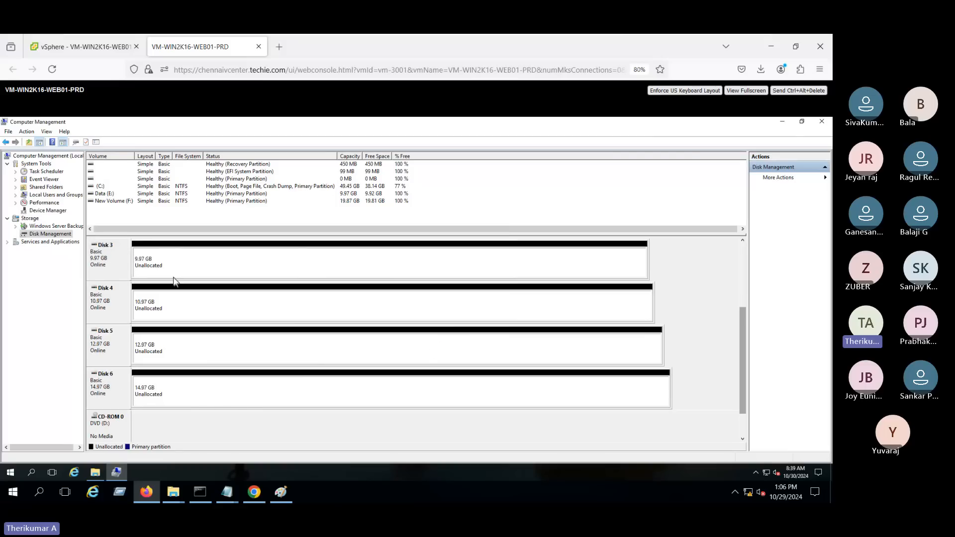
right_click(167, 263)
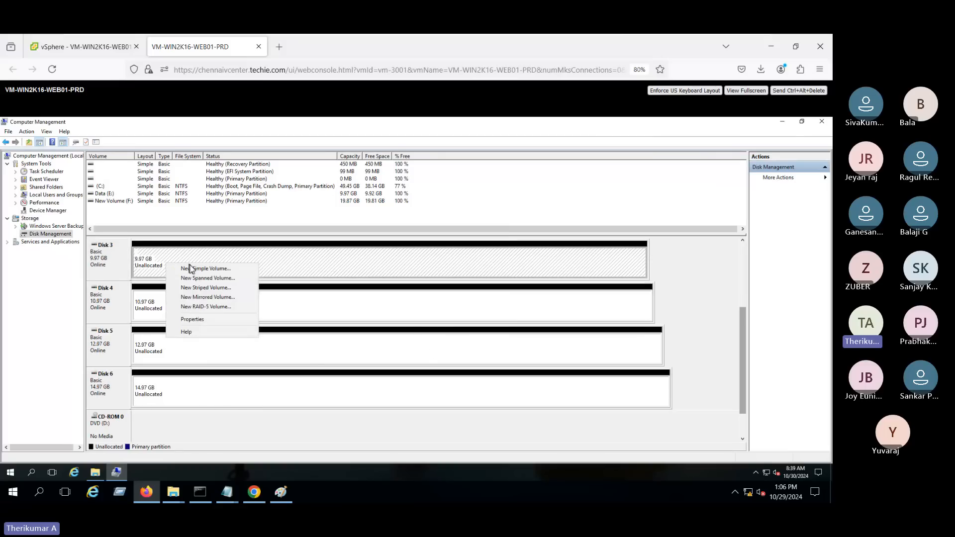
click(741, 319)
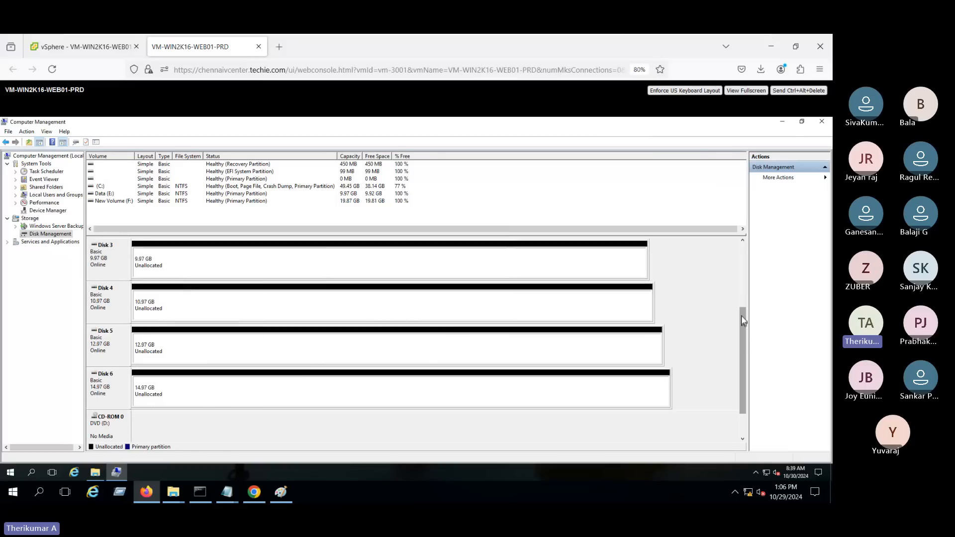
scroll(743, 321, up, 2)
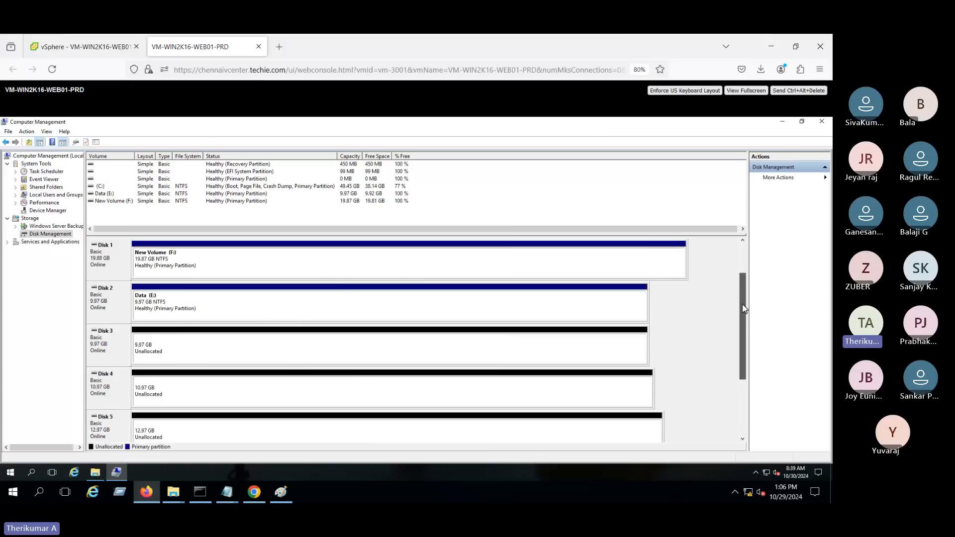
right_click(350, 352)
click(401, 367)
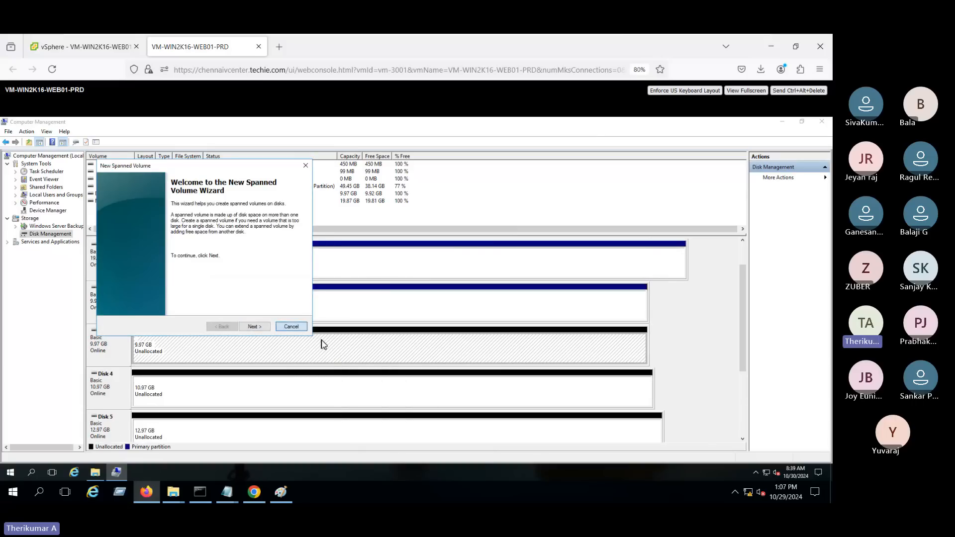
click(292, 325)
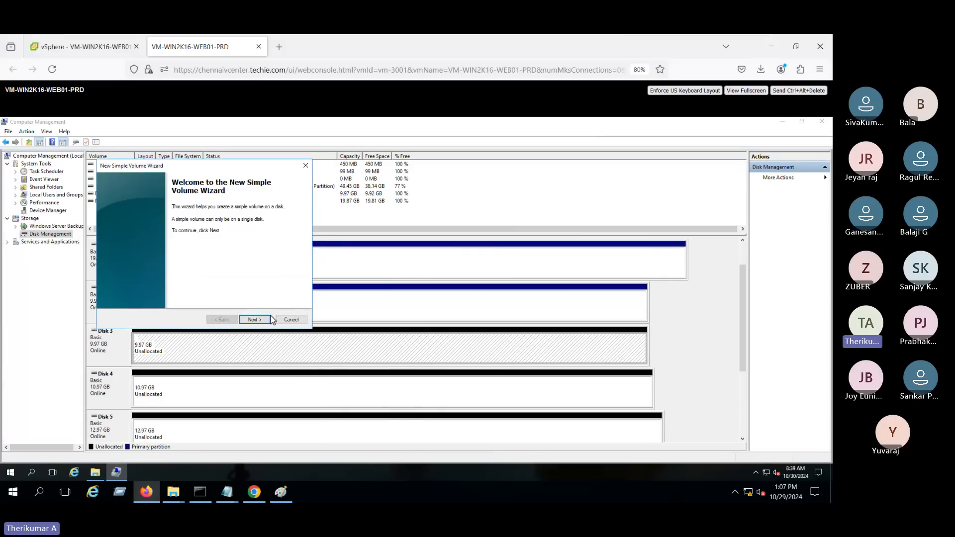
Create a simple volume of 10206 MB on Disk 3, quick-formatted as NTFS with label New Volume and drive letter G
click(267, 319)
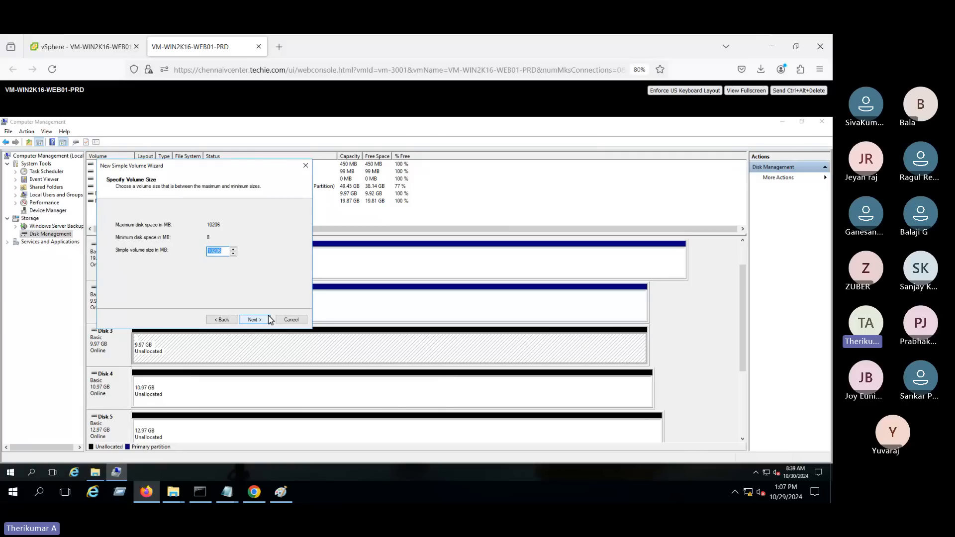
click(269, 319)
click(254, 319)
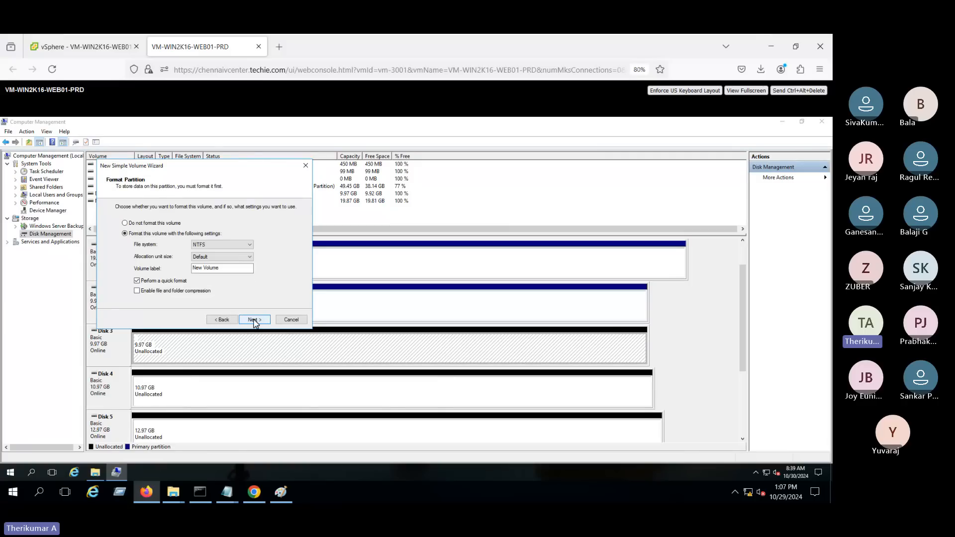
click(254, 319)
click(253, 319)
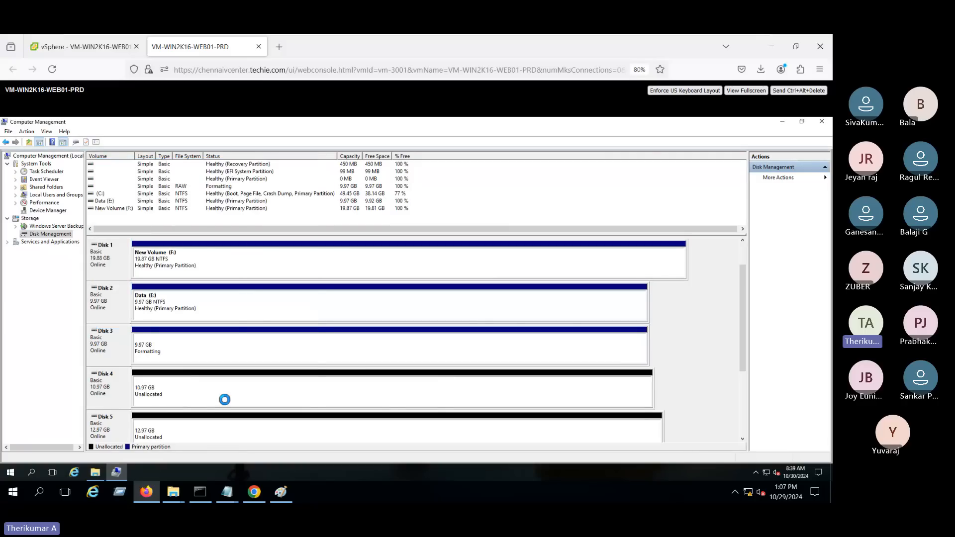
Create a simple volume of 11230 MB on Disk 4, quick-formatted as NTFS with label New Volume and drive letter H
right_click(226, 397)
click(264, 321)
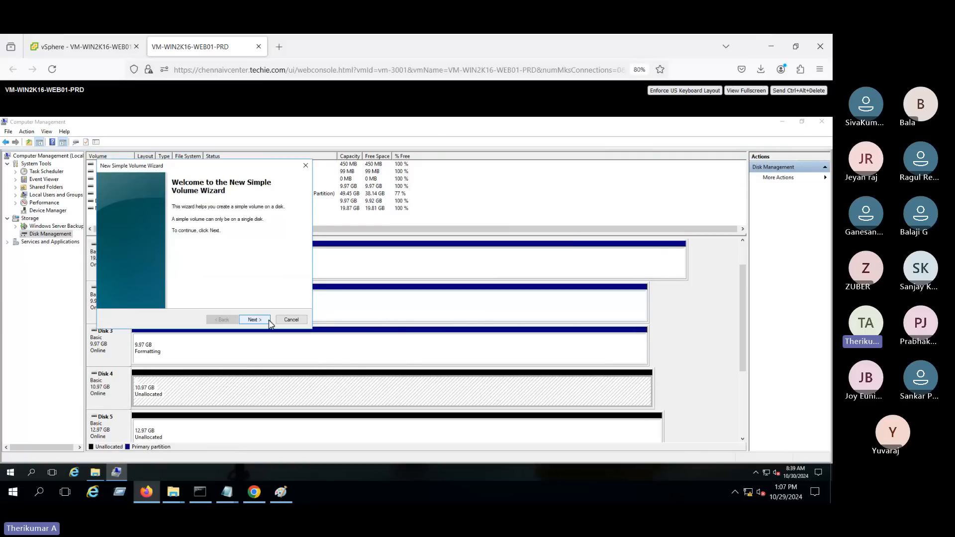
click(267, 321)
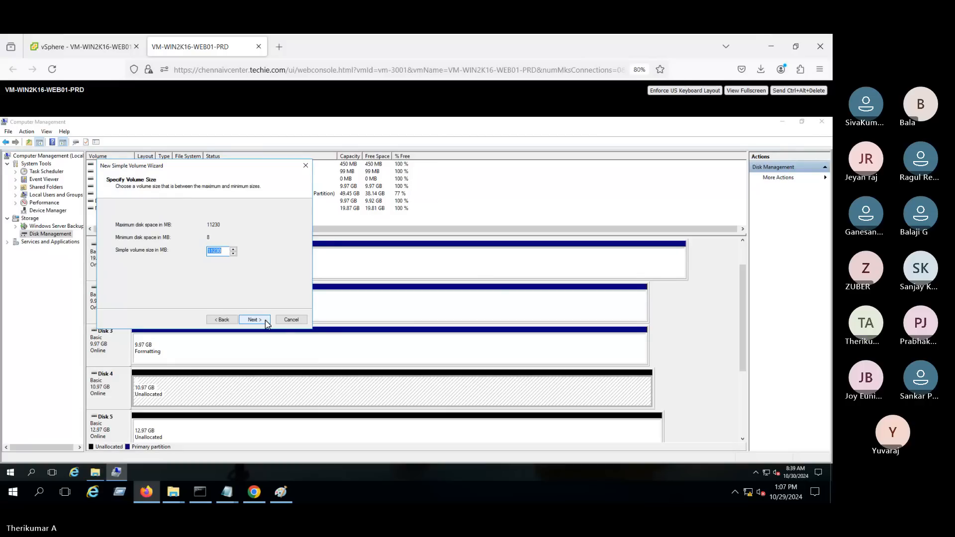
click(266, 320)
click(255, 320)
click(254, 320)
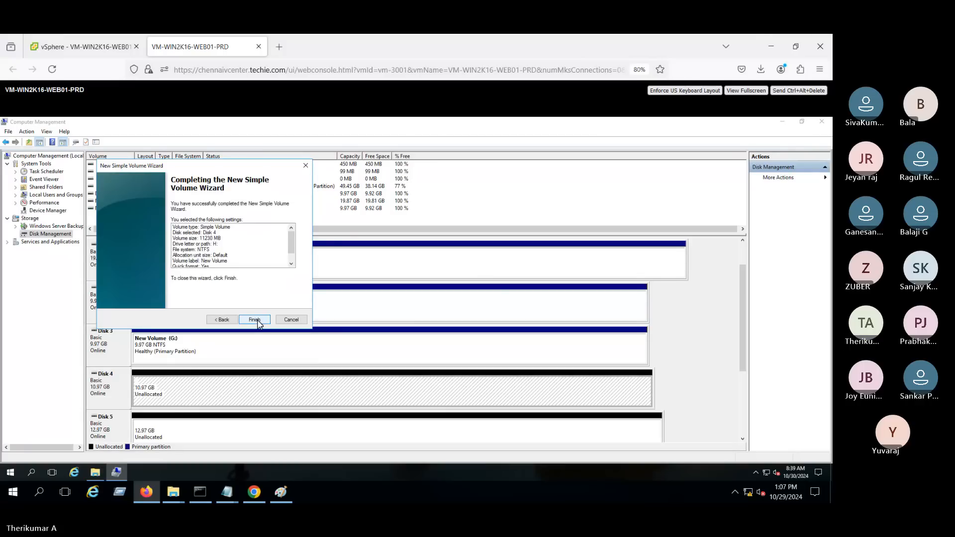
click(255, 320)
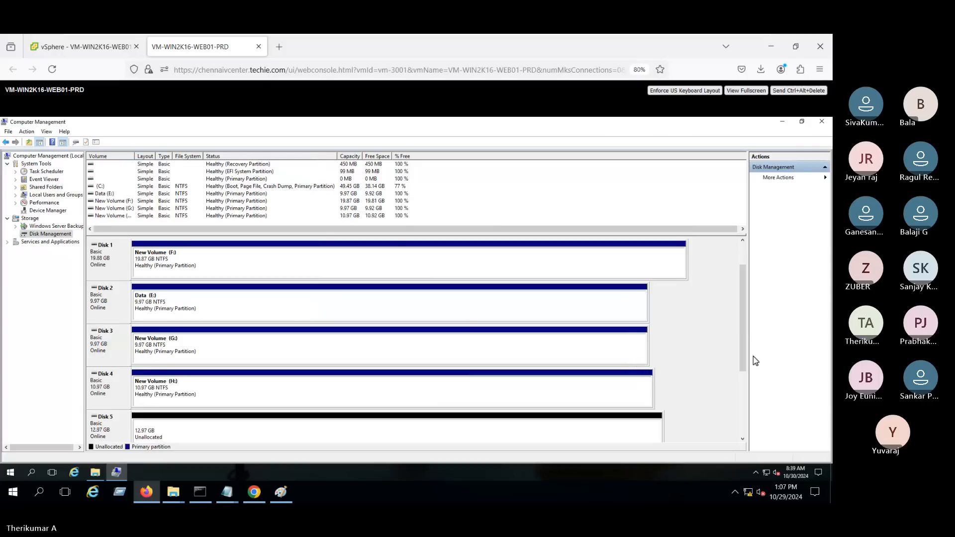
Create a simple volume of 13278 MB on Disk 5, quick-formatted as NTFS with label New Volume and drive letter I
drag(742, 360, 747, 407)
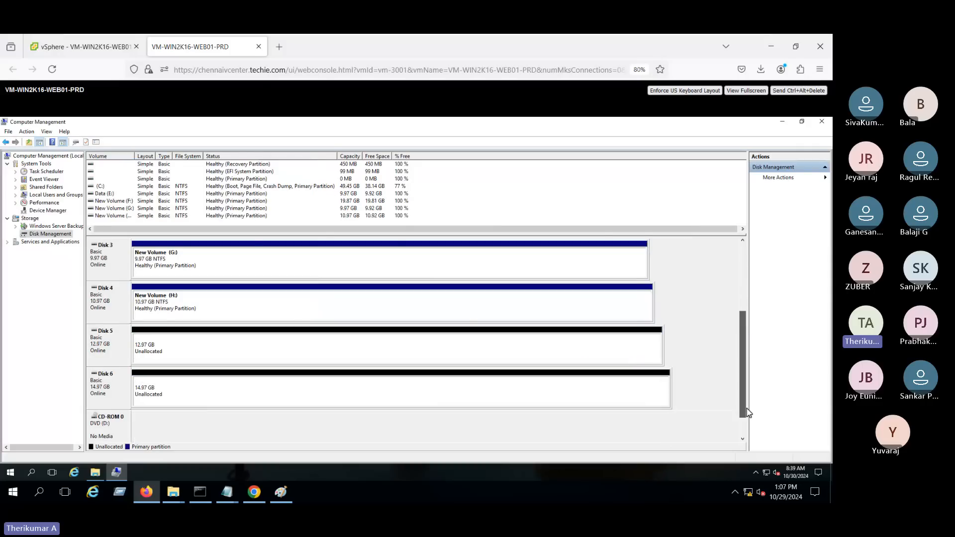
right_click(455, 343)
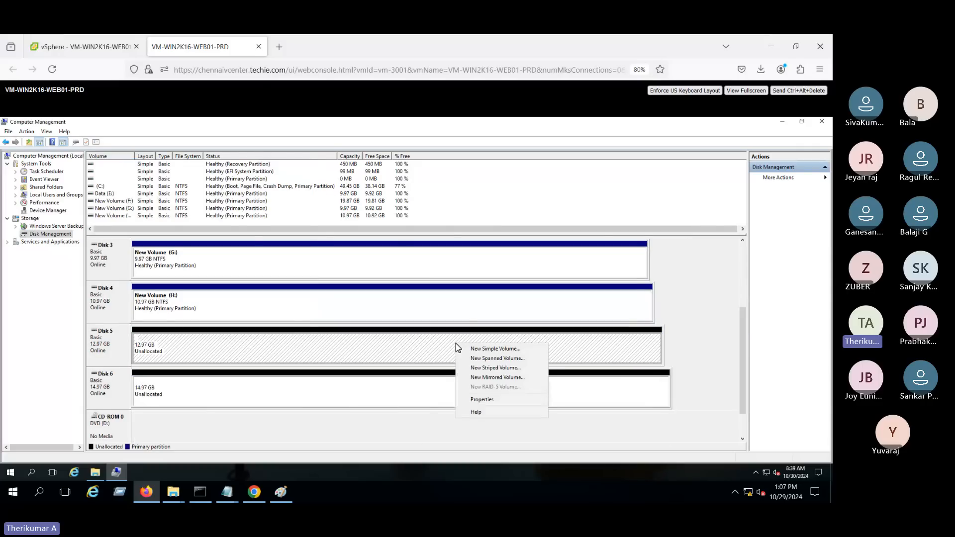
click(485, 349)
click(253, 321)
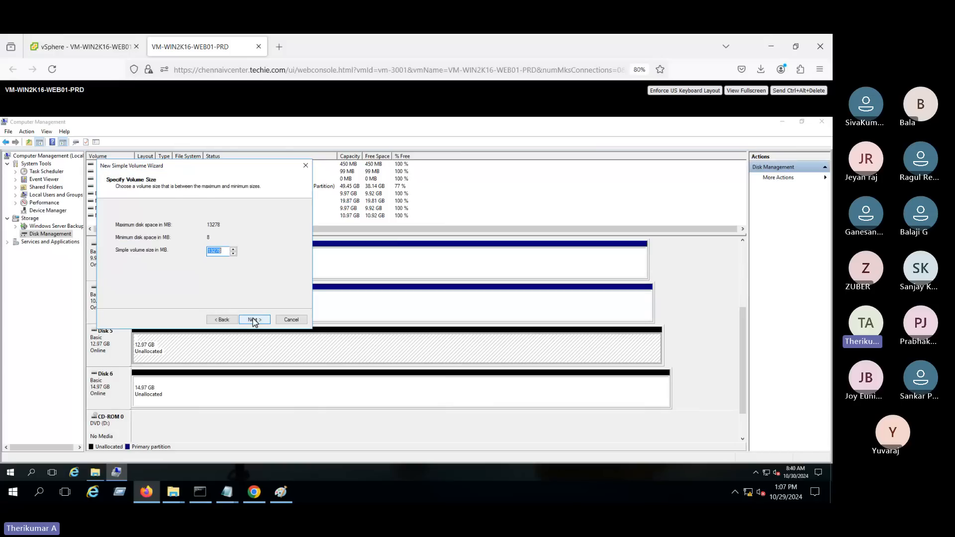
click(254, 319)
click(261, 320)
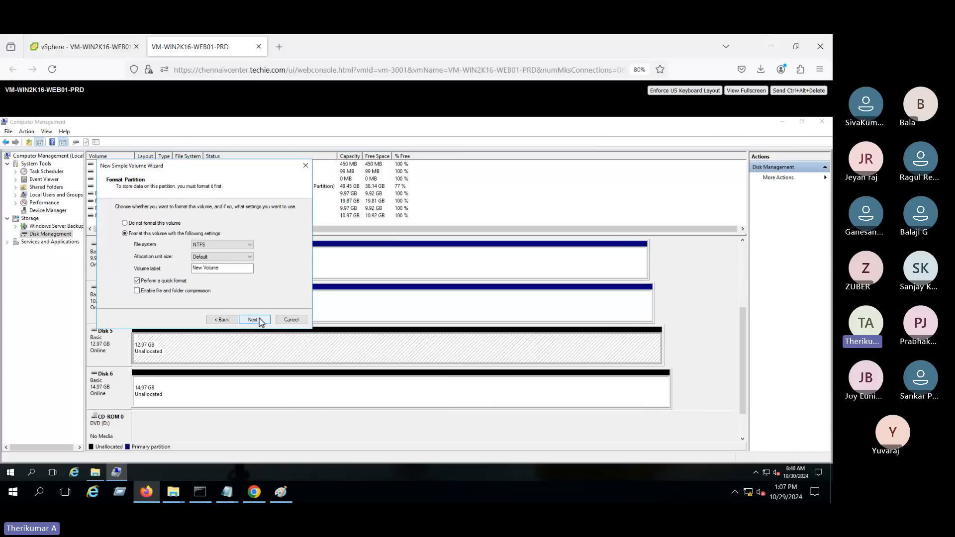
click(254, 320)
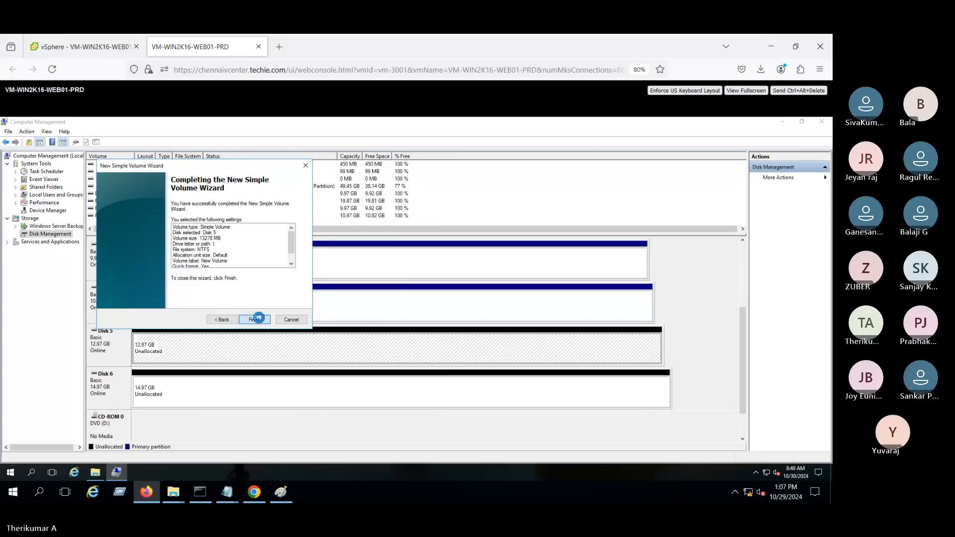
click(255, 319)
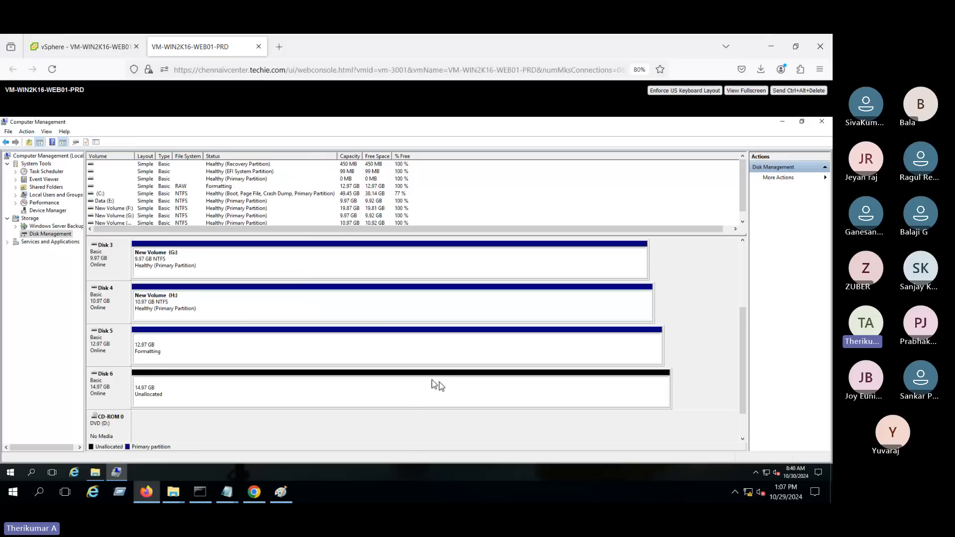
Create a simple volume on Disk 6 using all its unallocated space, quick-formatted as NTFS with label New Volume and drive letter J
right_click(400, 385)
click(439, 391)
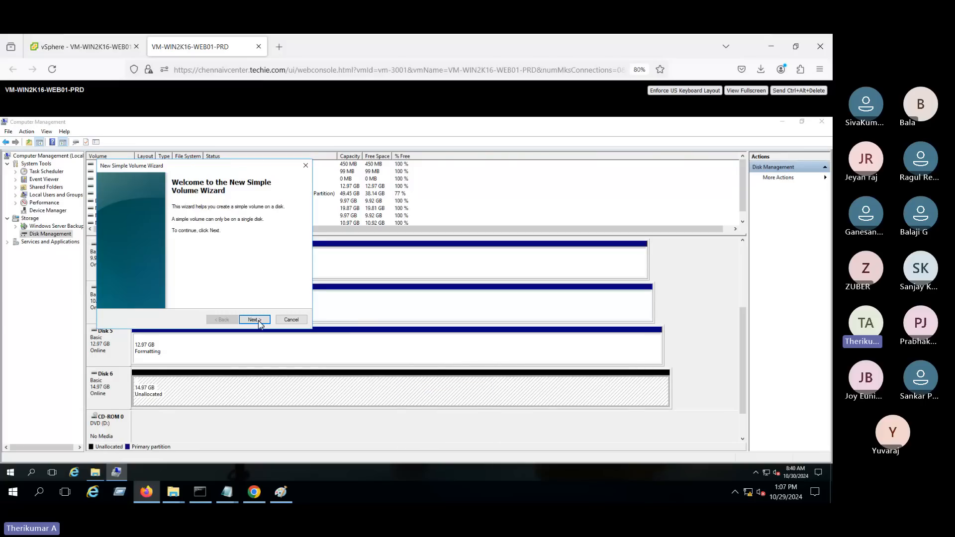
click(255, 319)
click(255, 319)
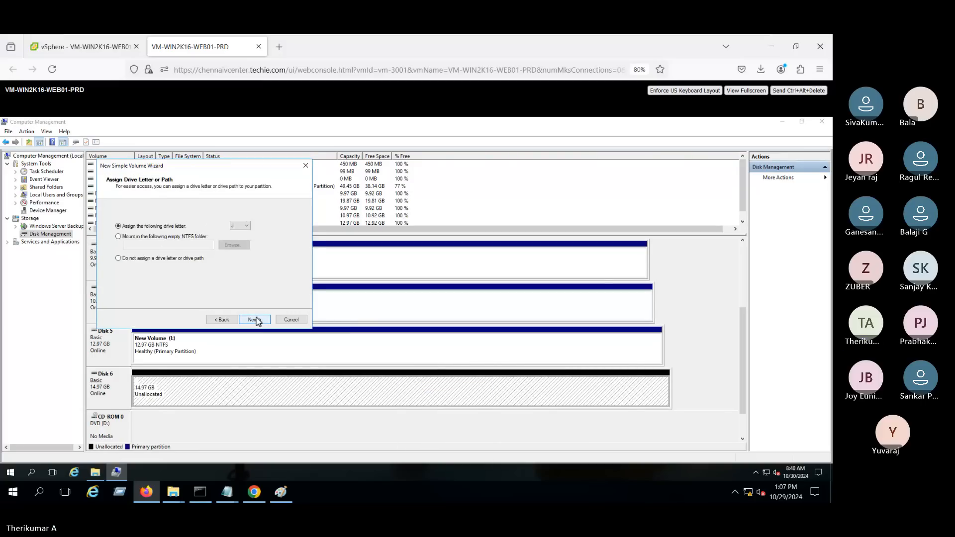
click(255, 320)
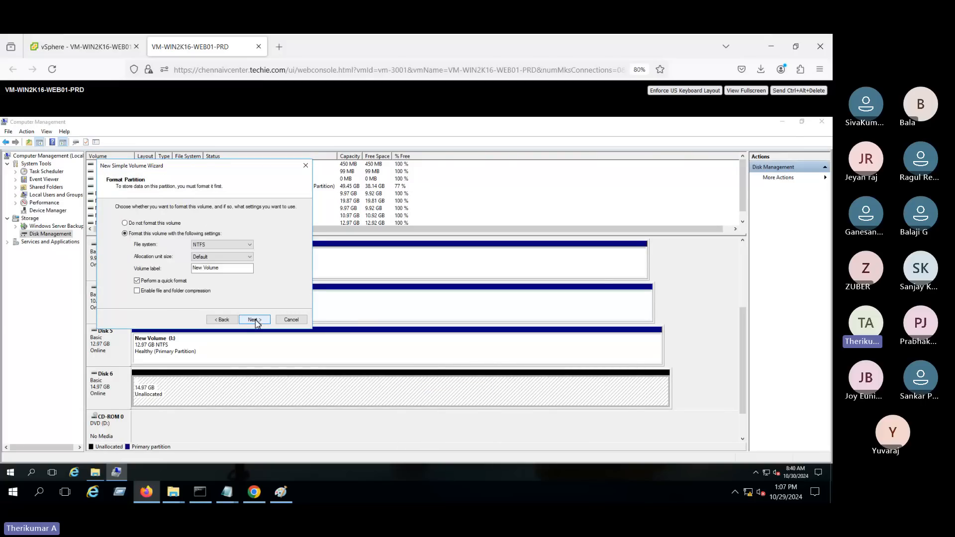
click(255, 320)
click(254, 319)
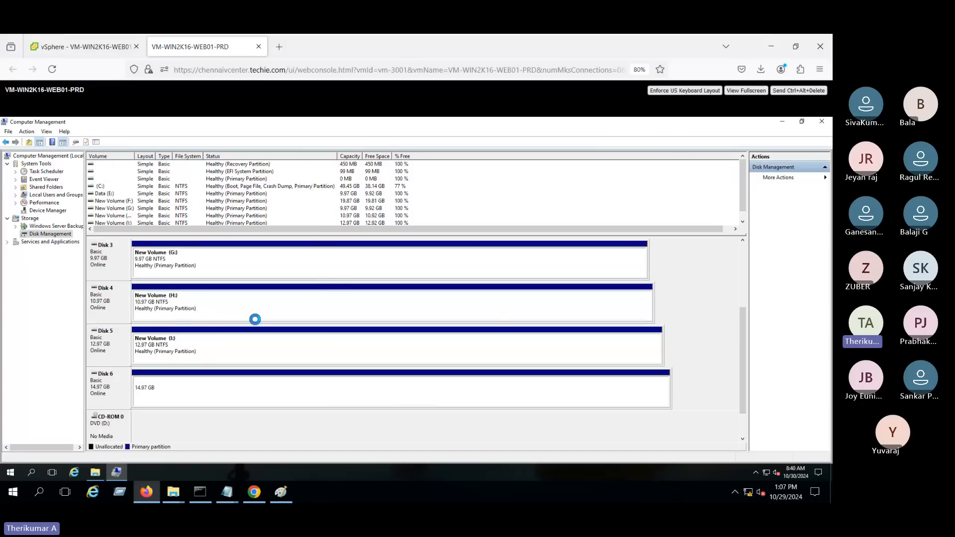
Switch to File Explorer and check the new volumes listed among the devices and drives of This PC
click(95, 472)
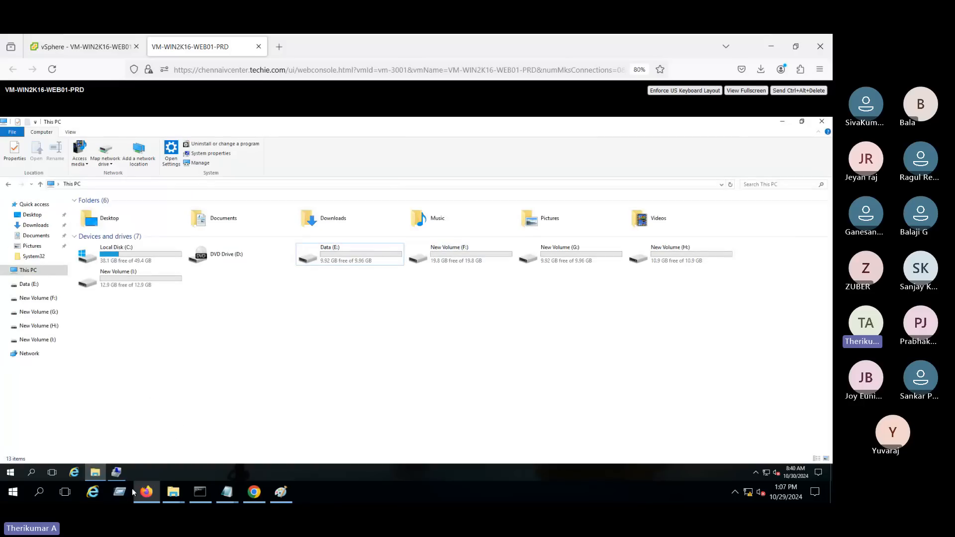
click(96, 473)
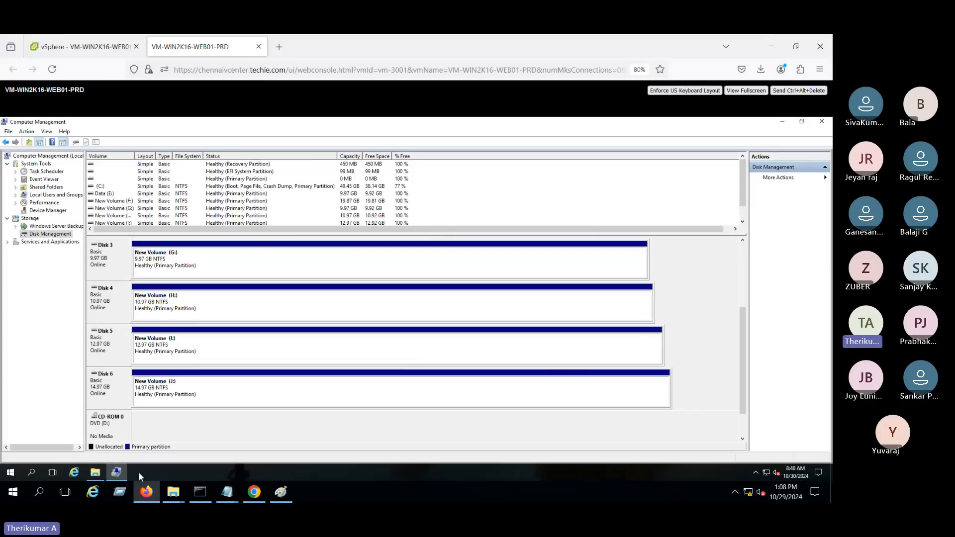
click(94, 472)
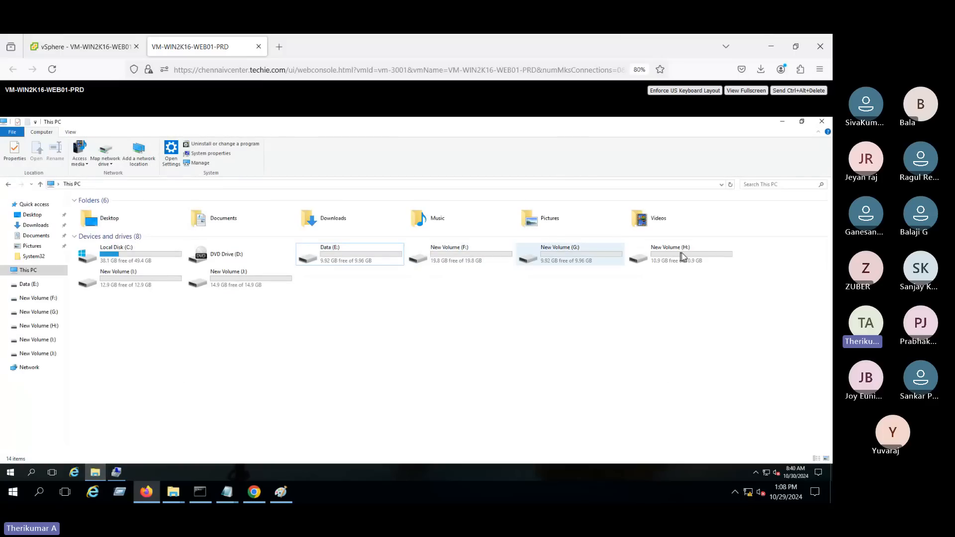
click(339, 269)
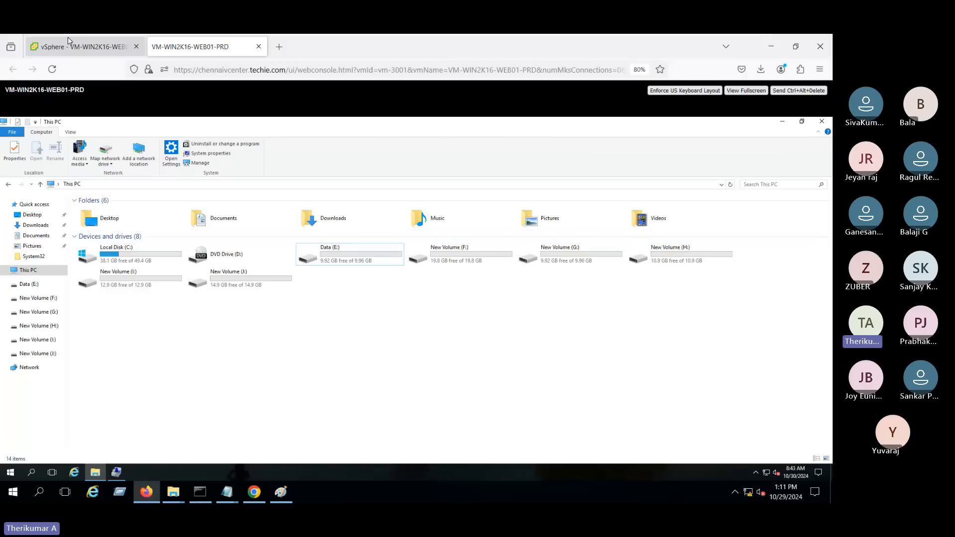
Switch to vSphere and review the hard disks and their sizes in the VM-WIN2K16-WEB01-PRD settings, leaving them without saving
click(80, 47)
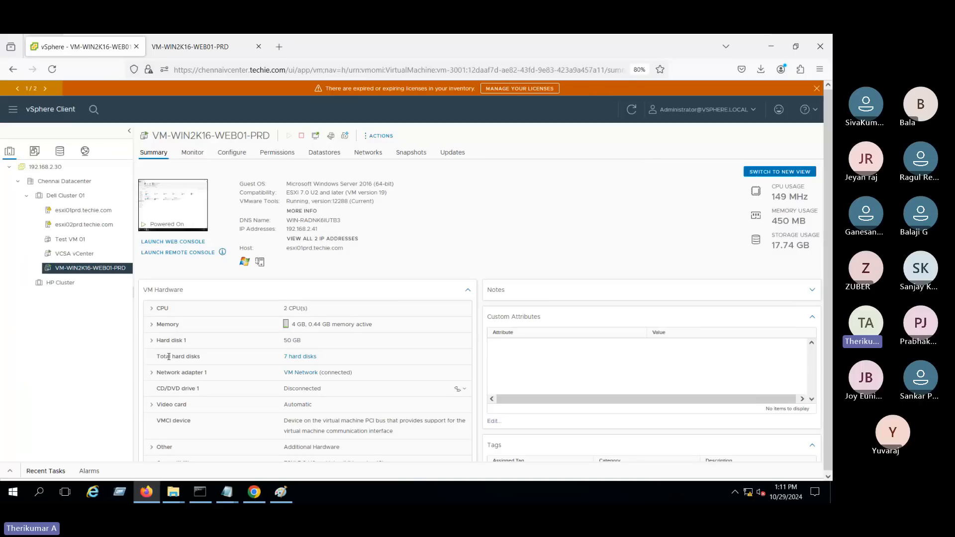
drag(176, 356, 356, 372)
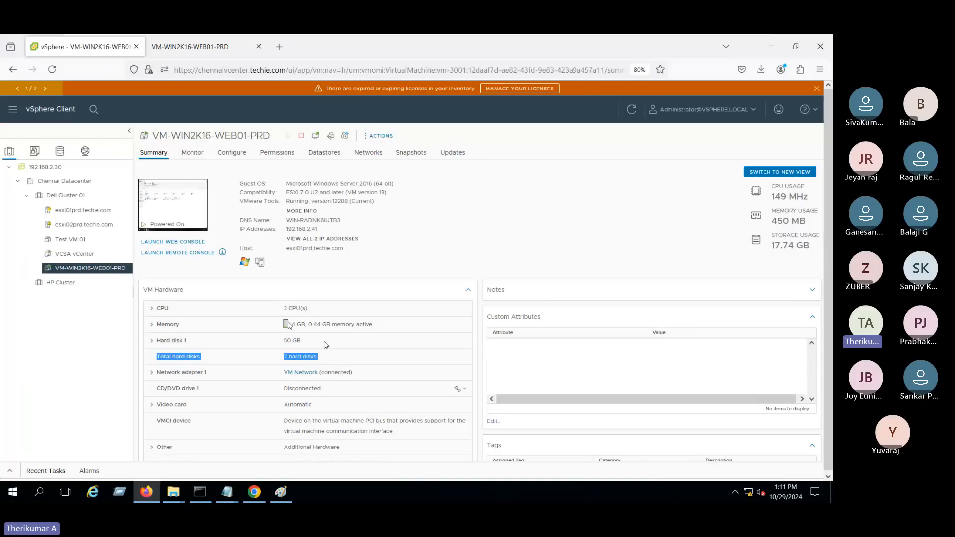
right_click(101, 268)
click(137, 312)
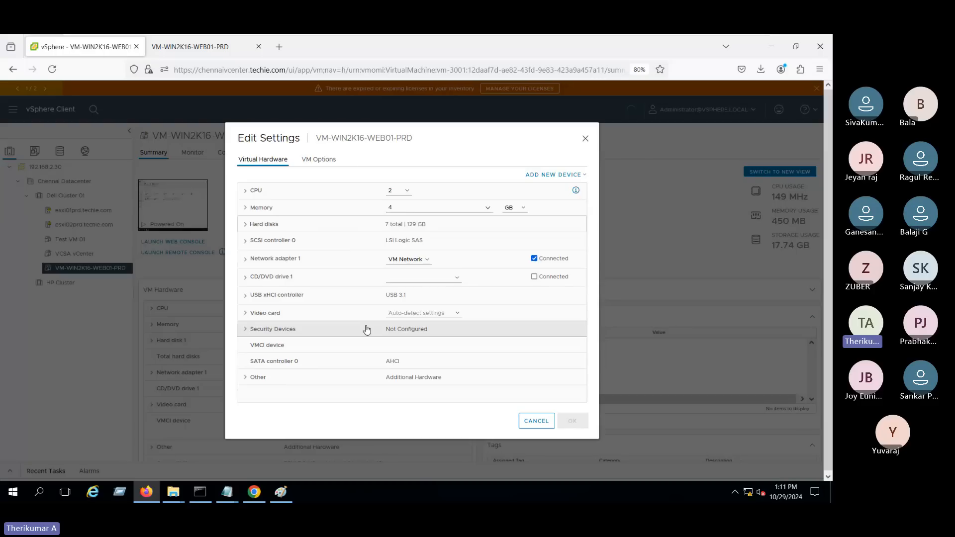
click(243, 225)
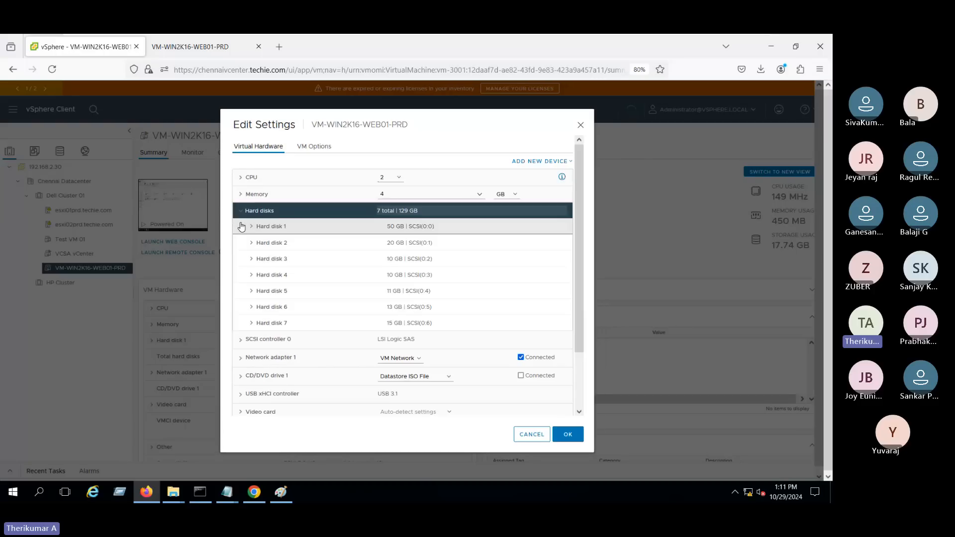
click(530, 434)
Minimize the virtual machine workstation, switch to the Microsoft Teams meeting and open its additional meeting options
mouse_move(550, 36)
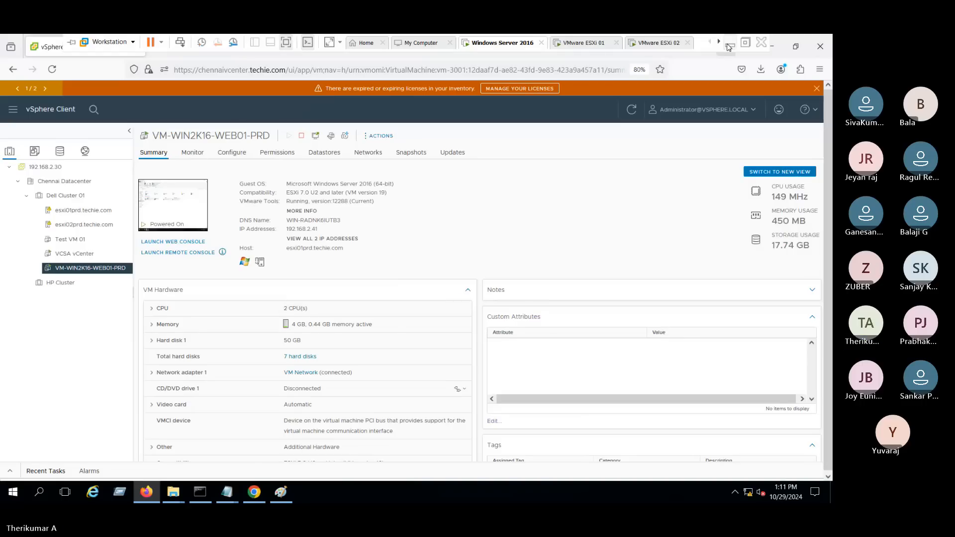
click(726, 44)
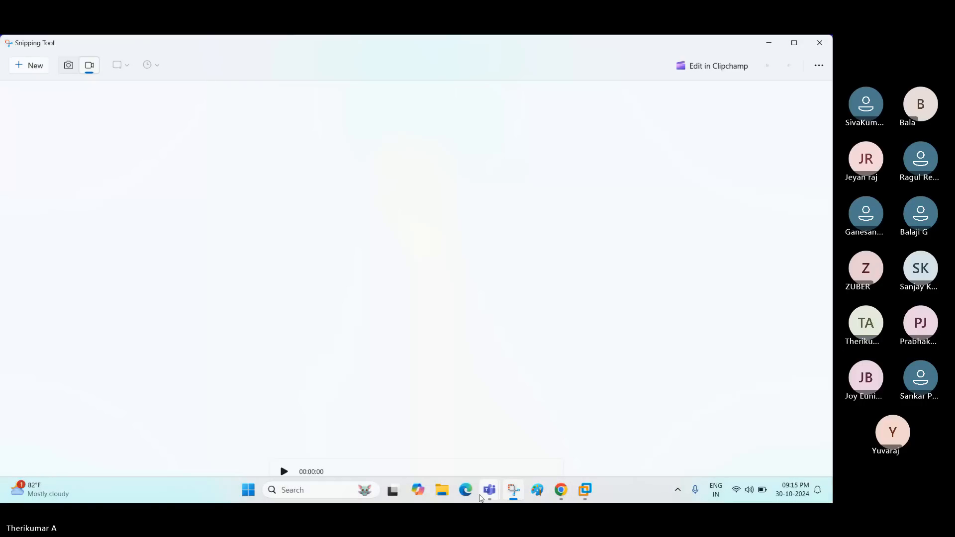
mouse_move(485, 495)
click(437, 443)
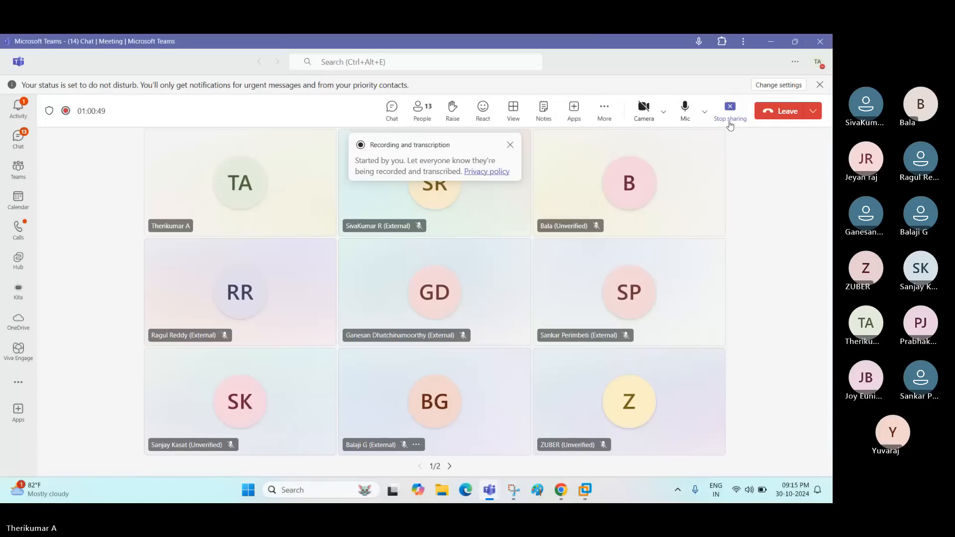
click(604, 111)
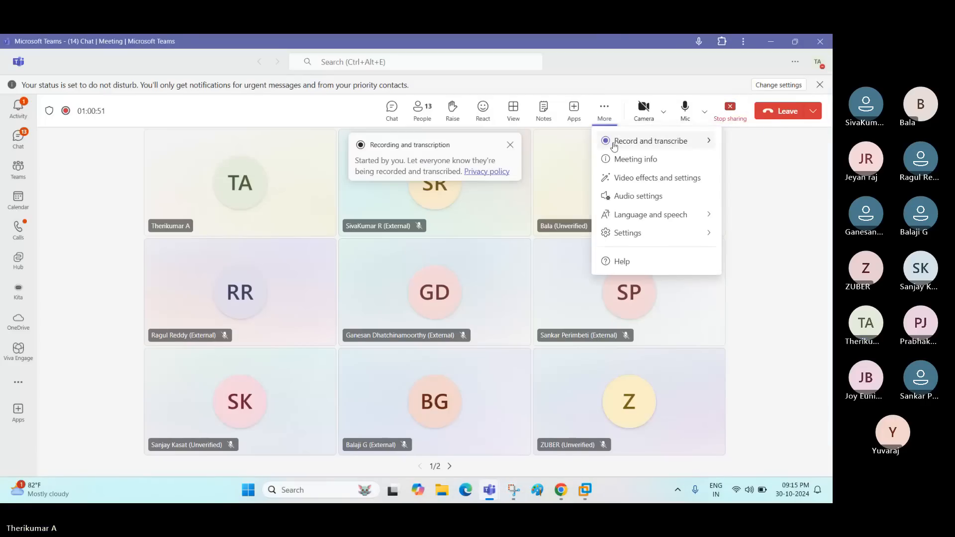